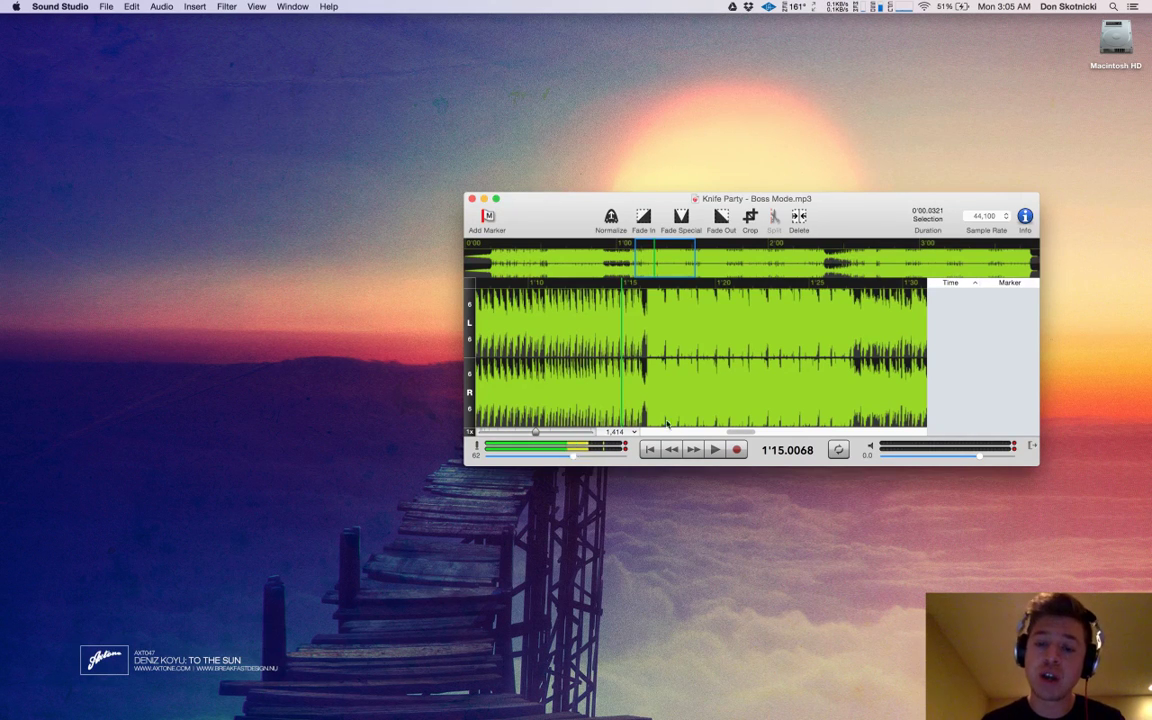
- Play the Knife Party track from about 1'15.2, just before the drop, to find the section to sample
scroll(593, 323, up, 3)
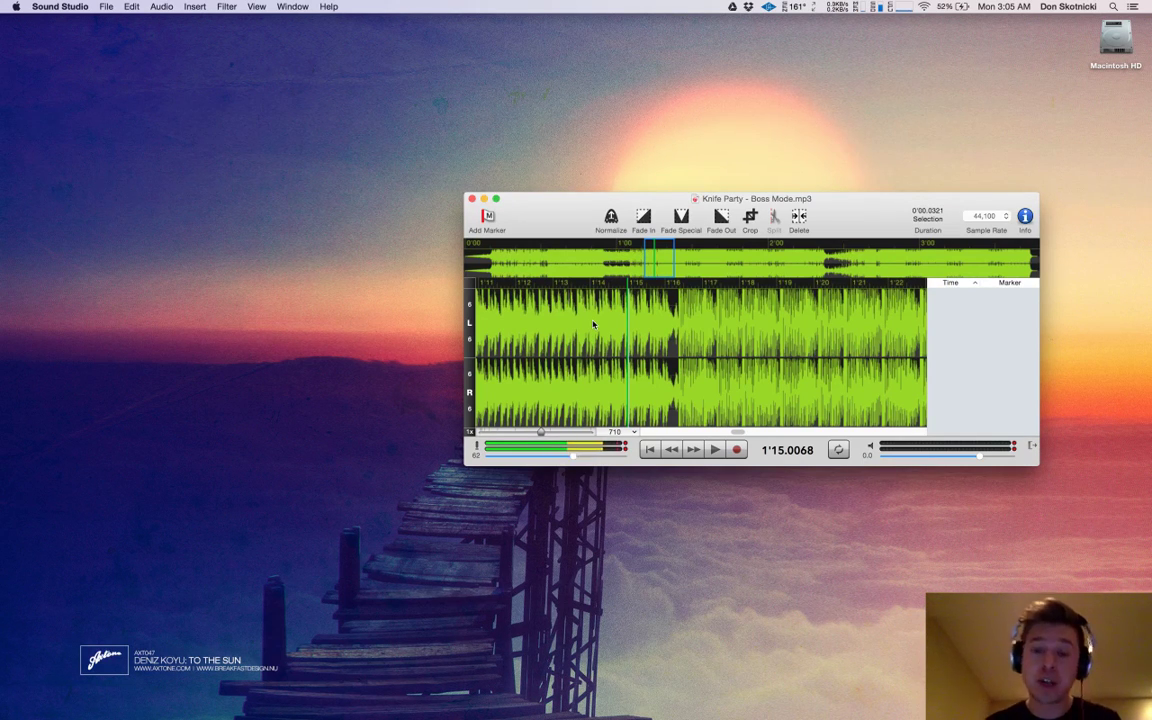
scroll(593, 323, down, 2)
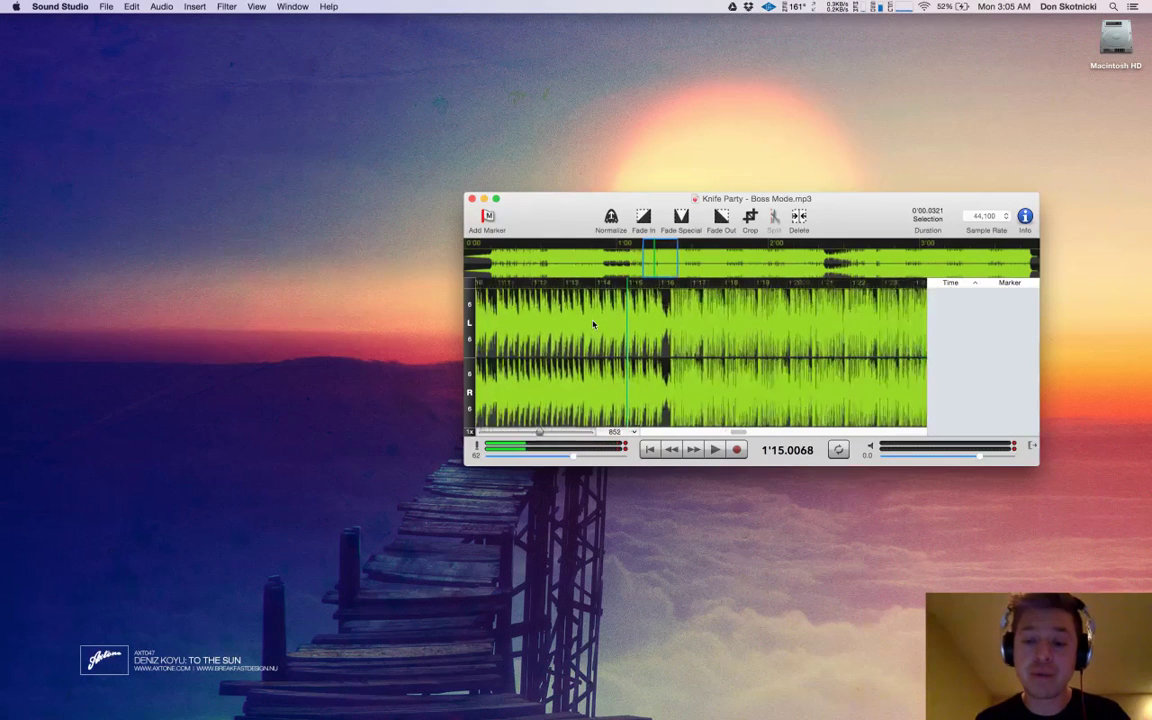
click(641, 358)
key(space)
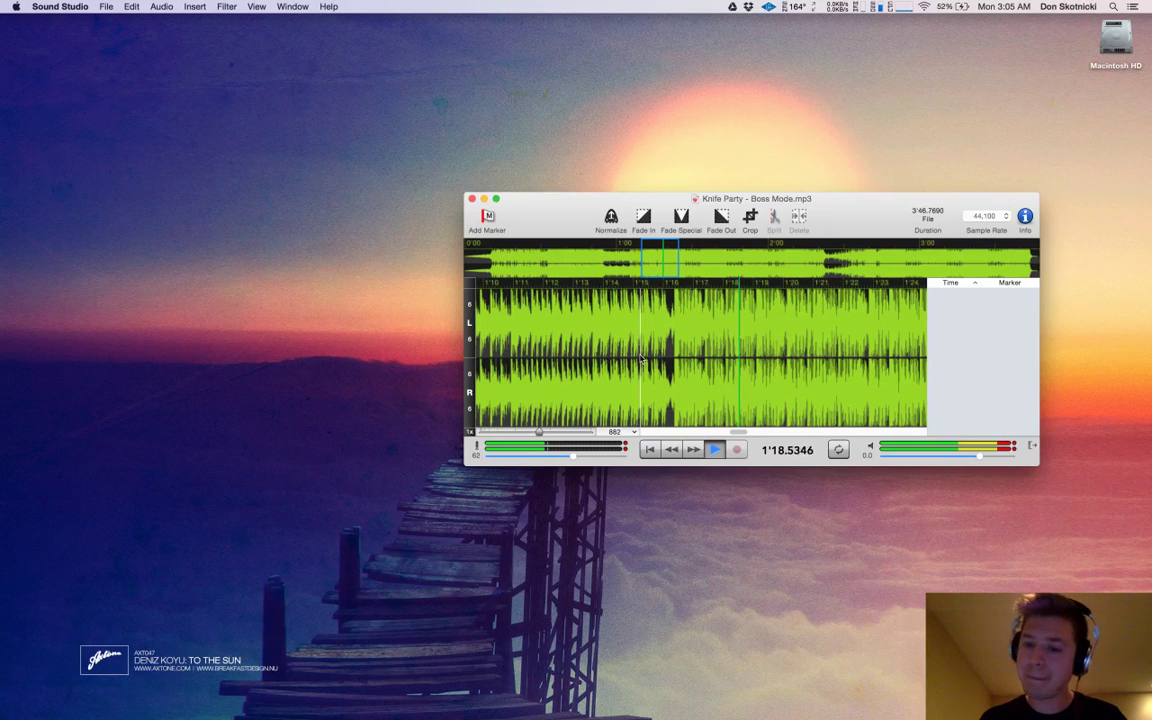
key(space)
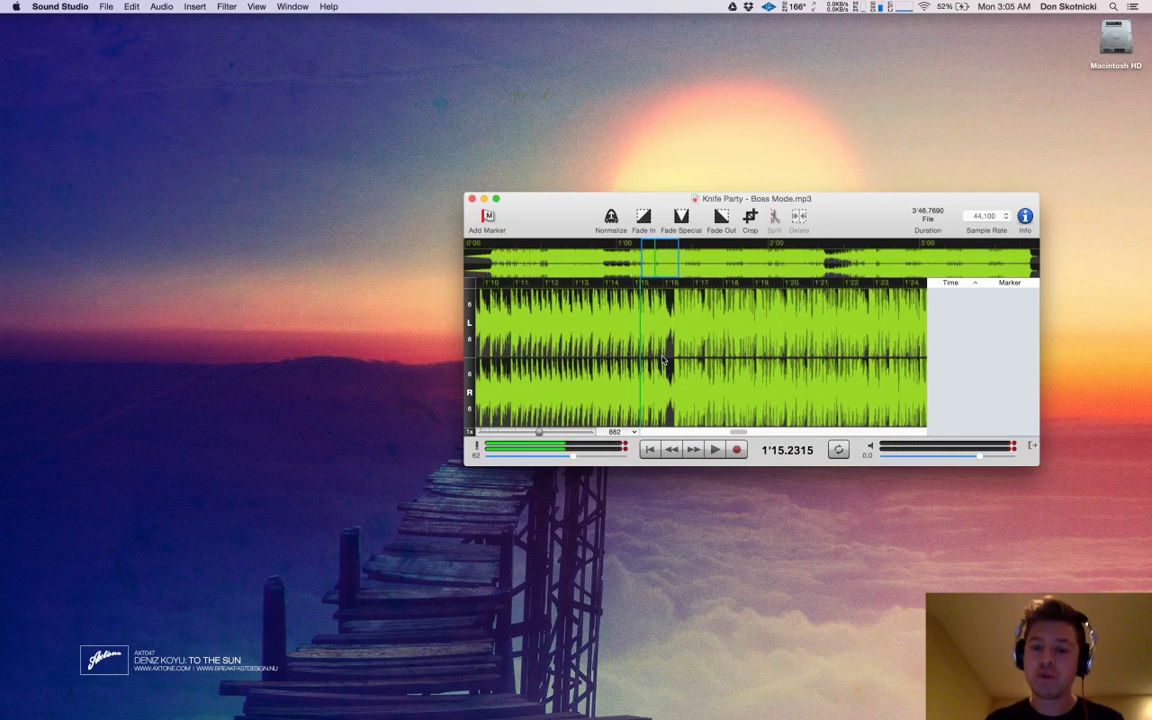
- Select about 1.02 seconds of the song, starting exactly where the drop begins at 1'16.3740
scroll(665, 361, up, 3)
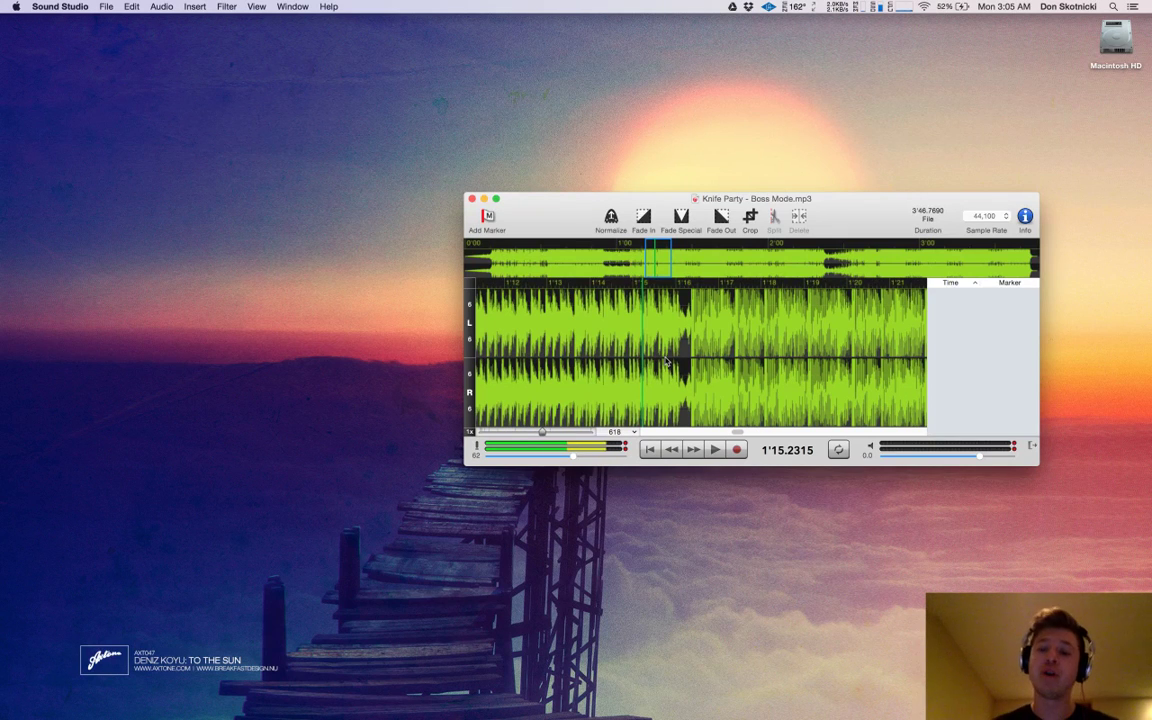
scroll(665, 361, up, 2)
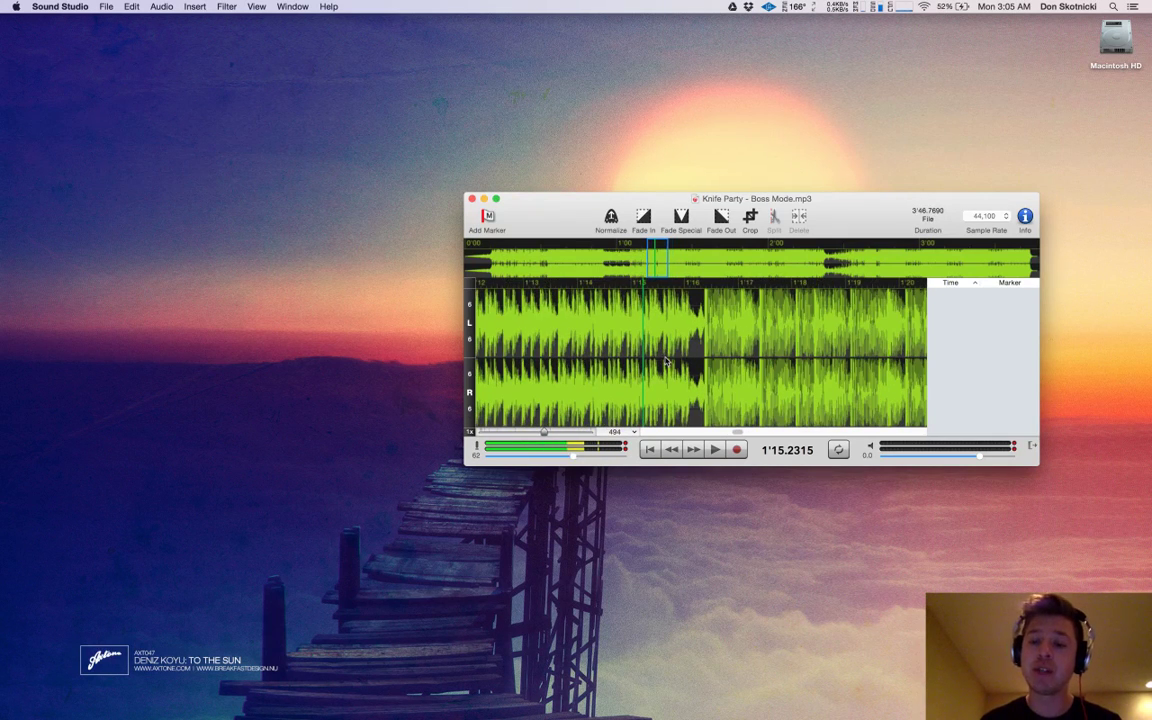
scroll(665, 361, up, 3)
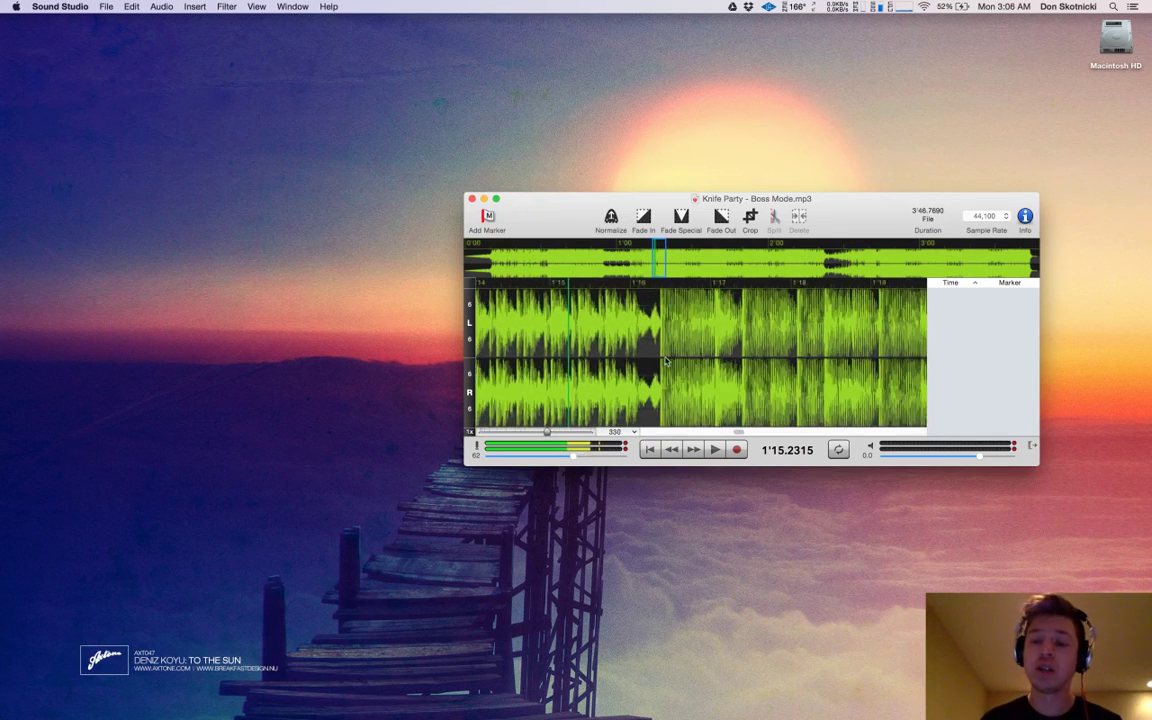
drag(665, 361, 676, 374)
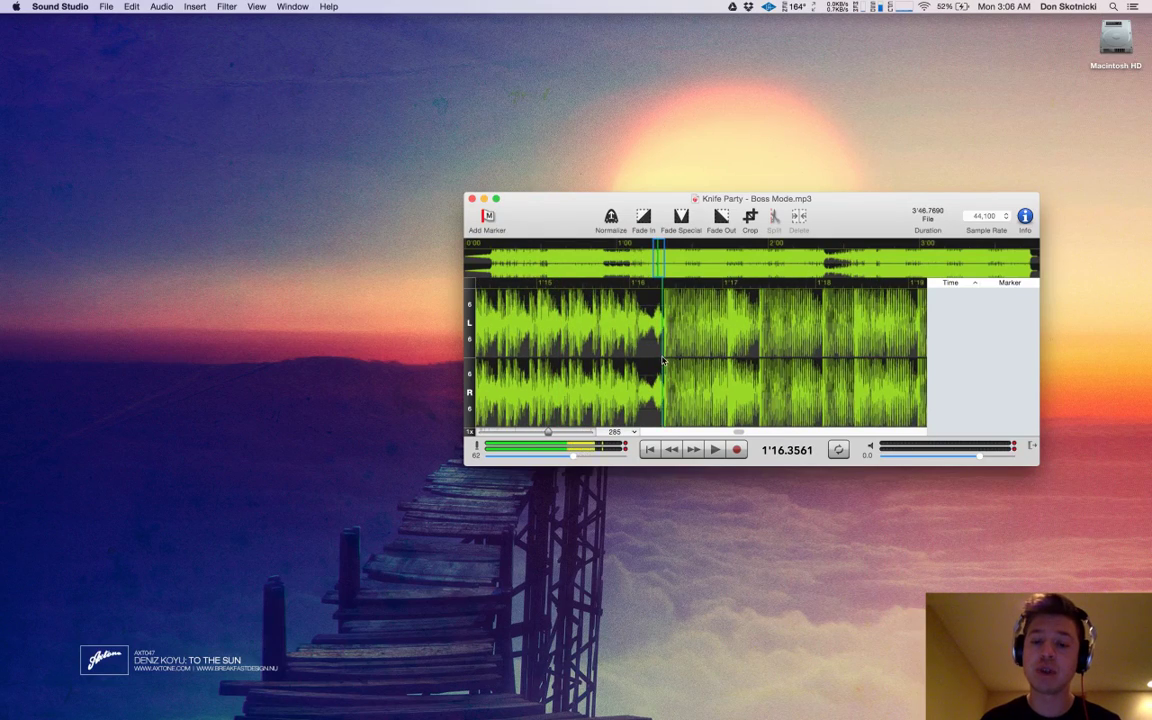
scroll(676, 374, up, 3)
scroll(676, 374, up, 3)
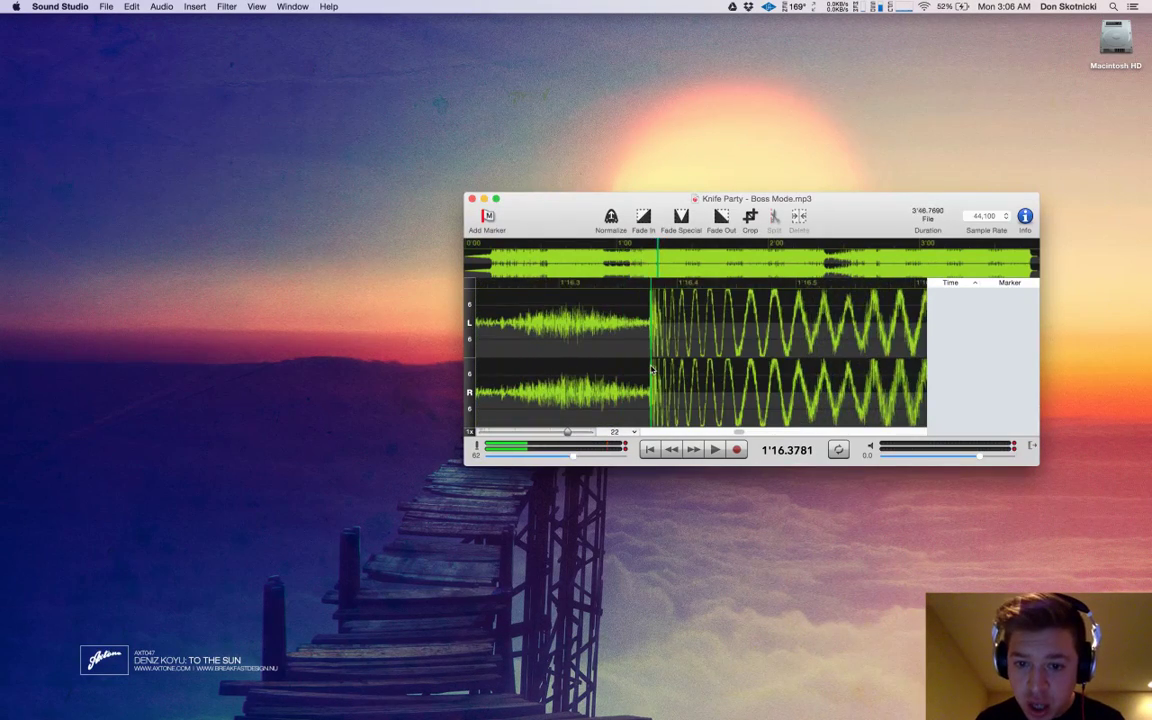
click(646, 368)
scroll(646, 368, up, 2)
scroll(777, 372, down, 4)
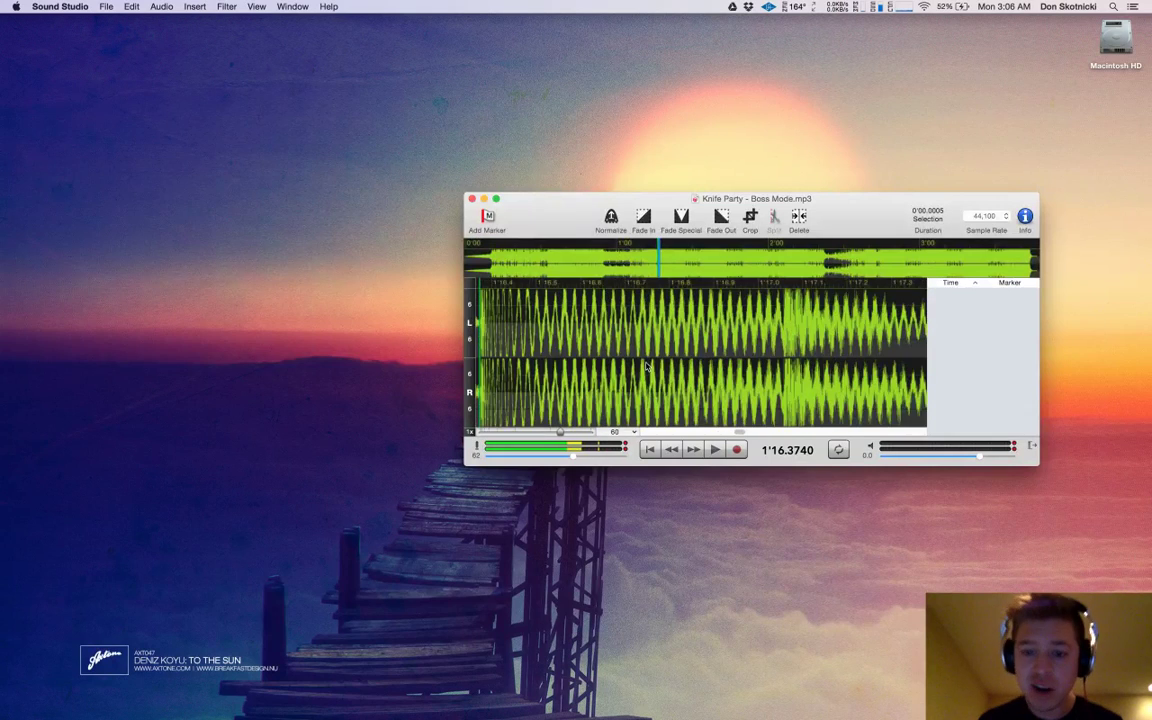
shift+click(784, 372)
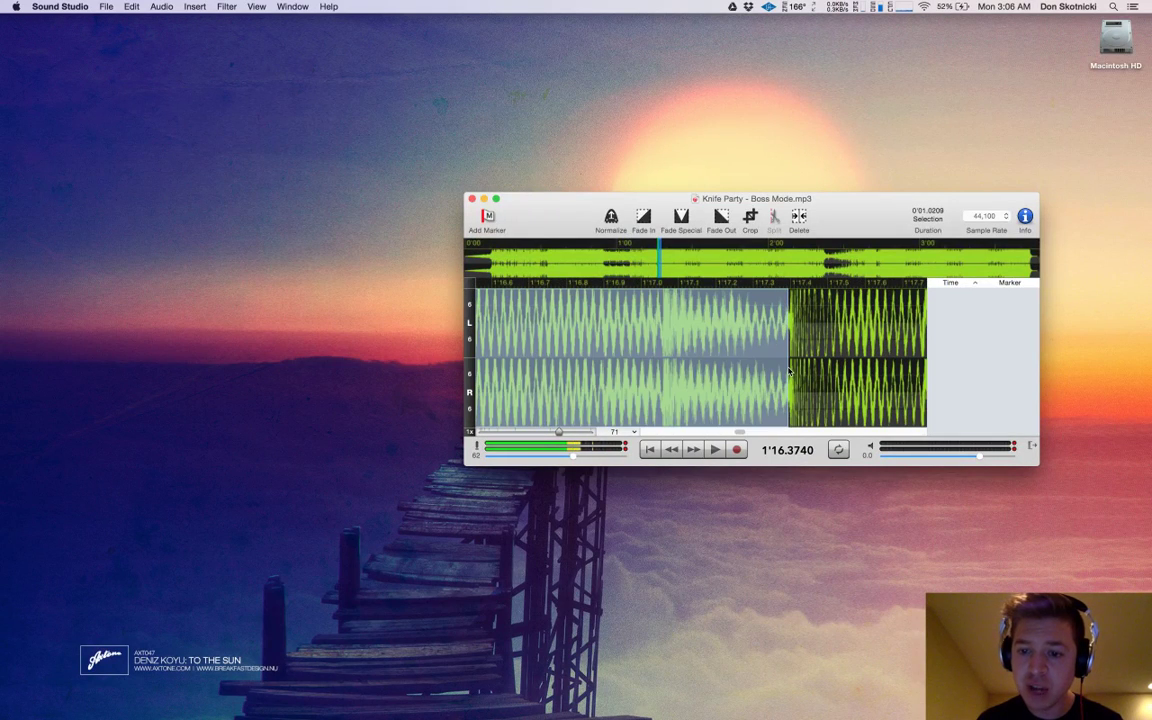
- Paste the selected audio into a new file and trim the tiny quiet gap before its first peak
key(super+n)
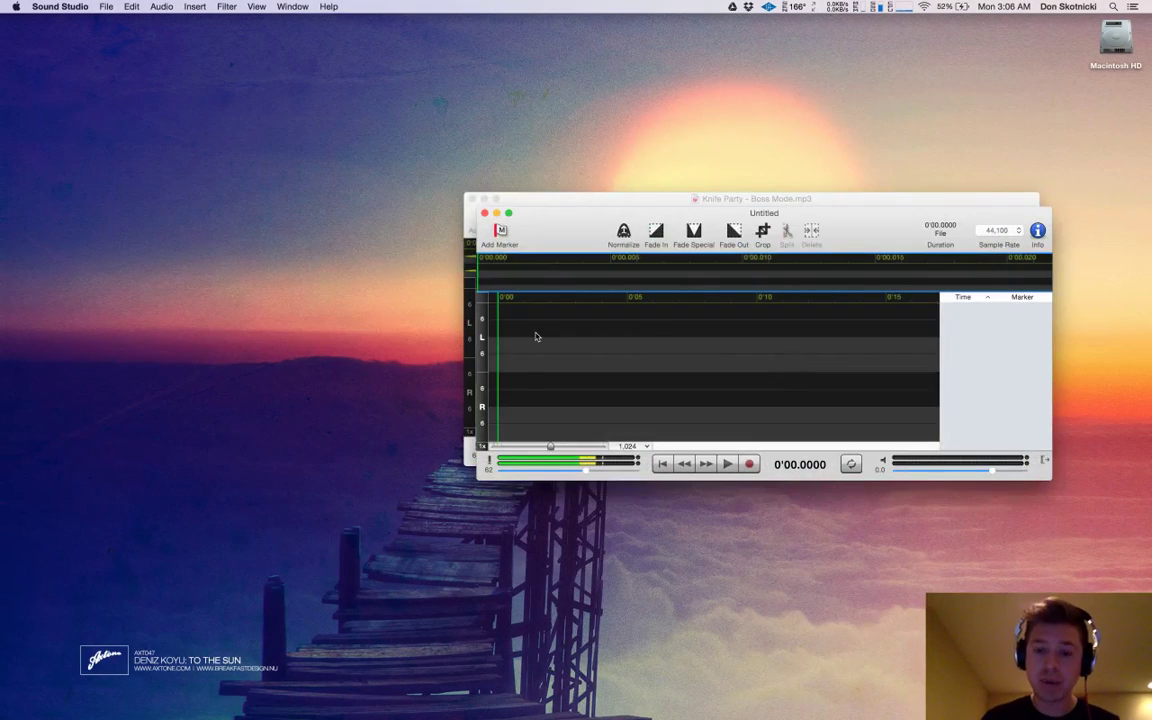
key(super+v)
scroll(510, 340, up, 10)
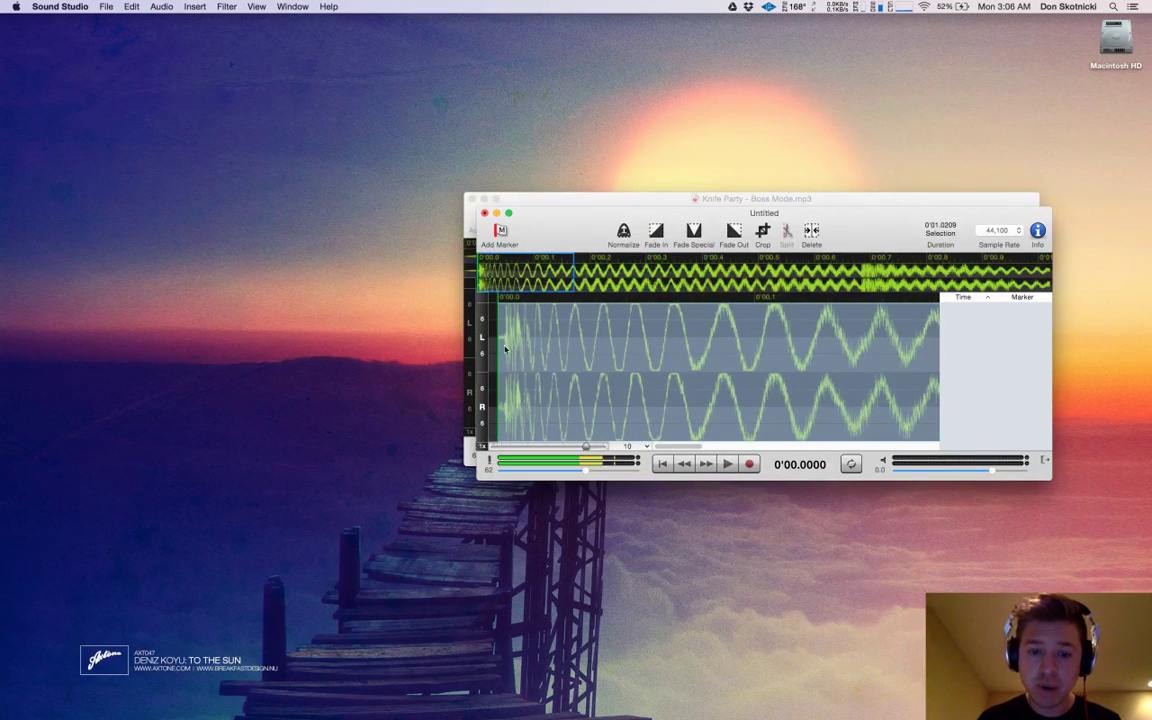
click(505, 348)
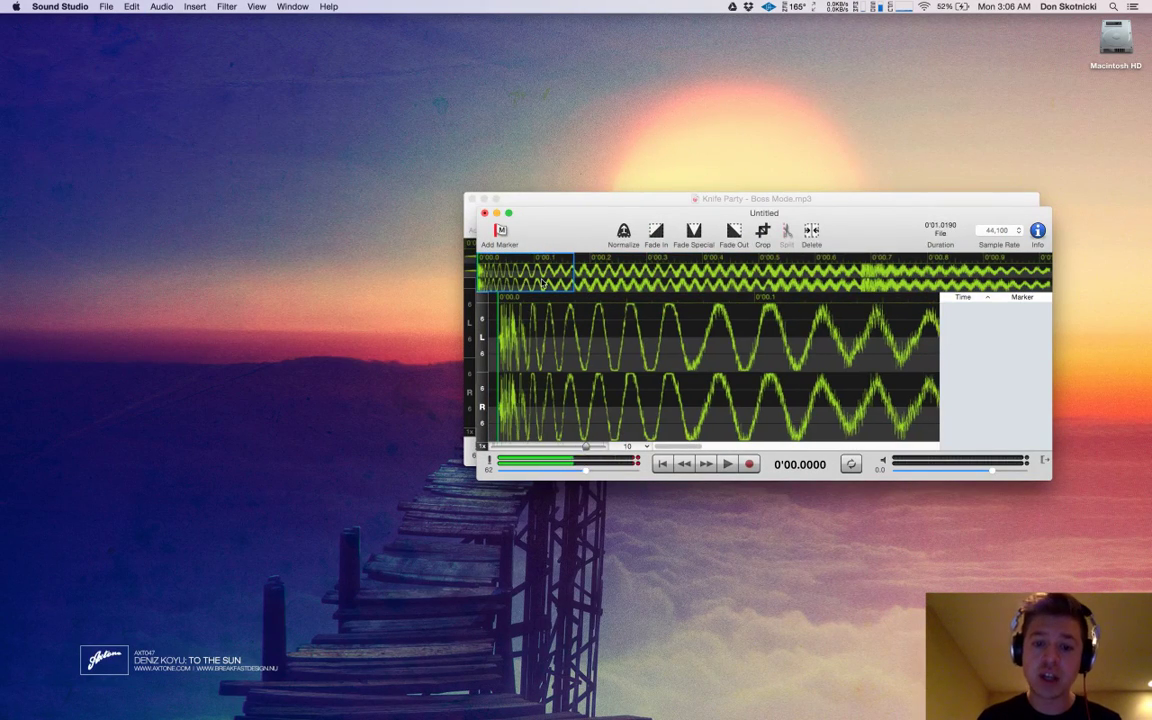
- Play back the trimmed clip and look over its whole waveform
key(space)
scroll(615, 360, down, 5)
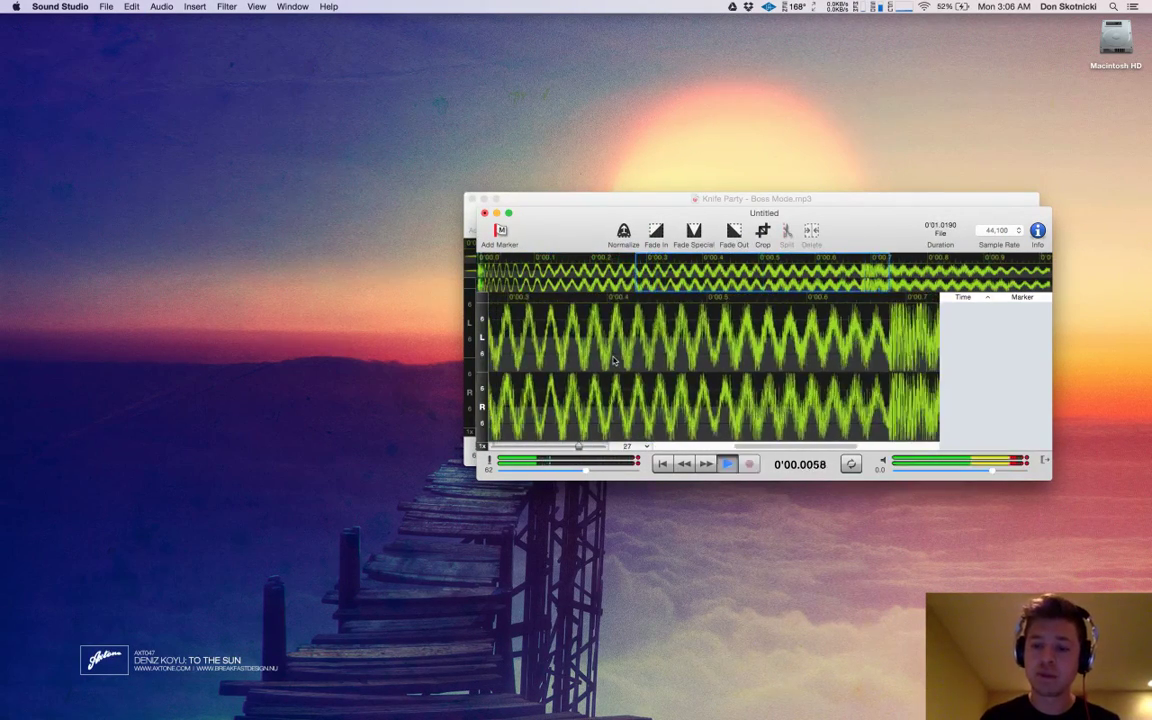
scroll(612, 370, down, 6)
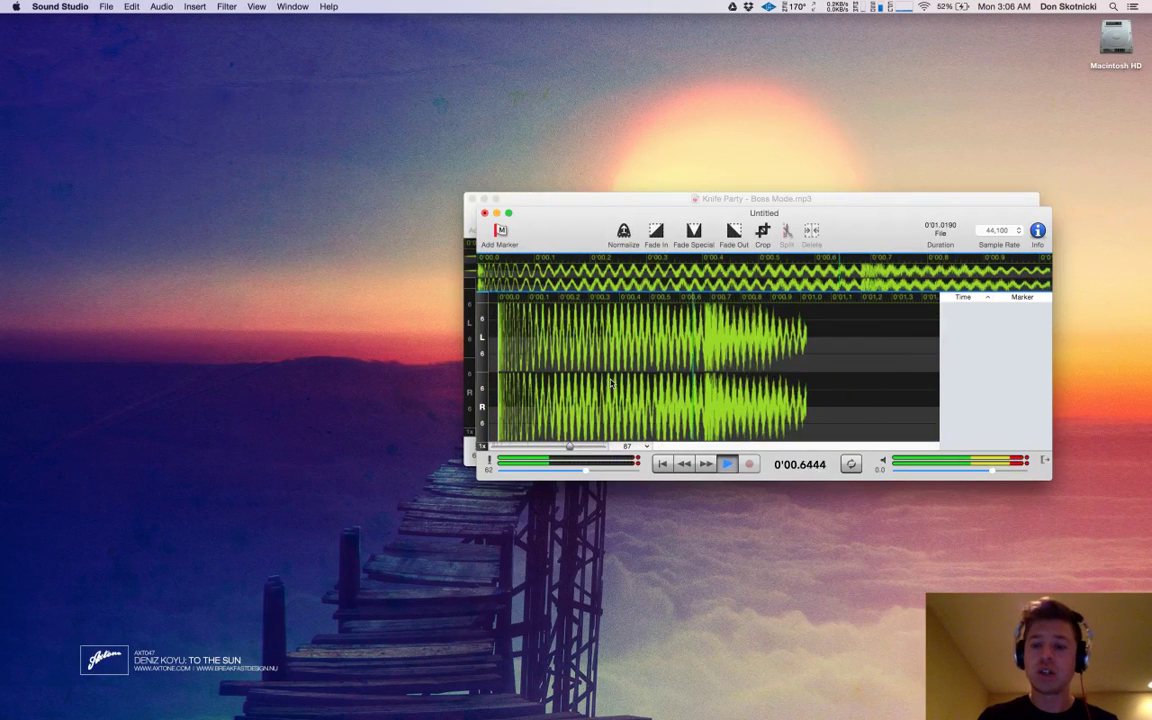
key(space)
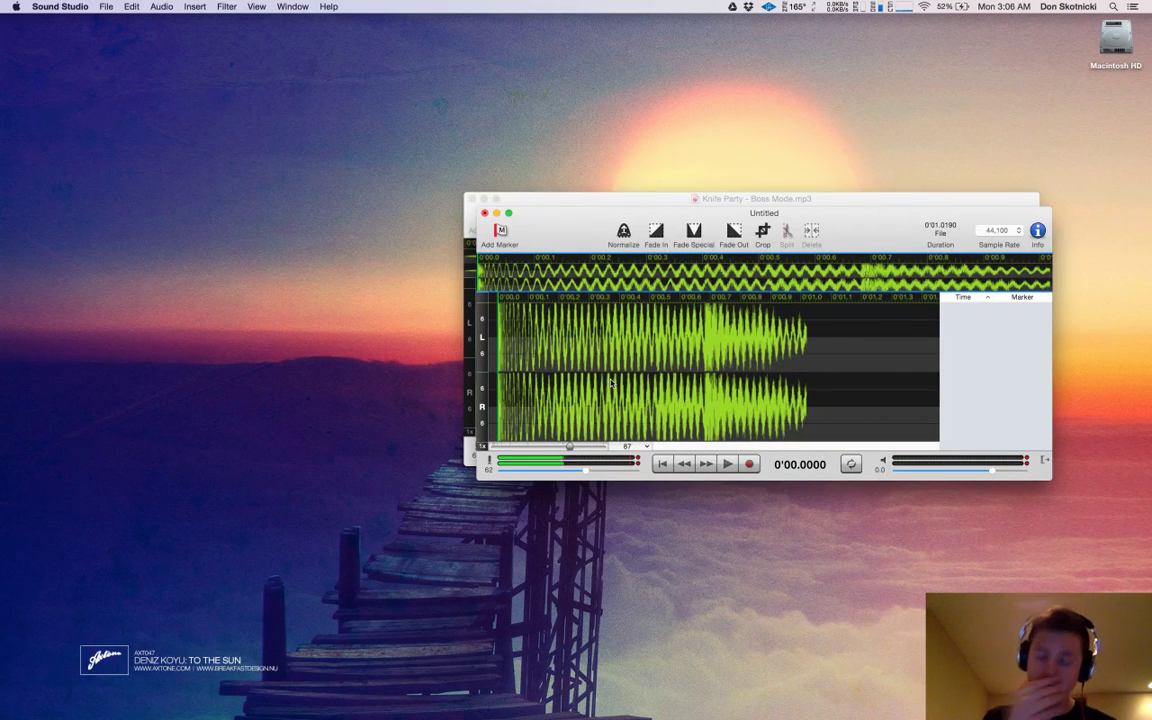
drag(838, 363, 594, 367)
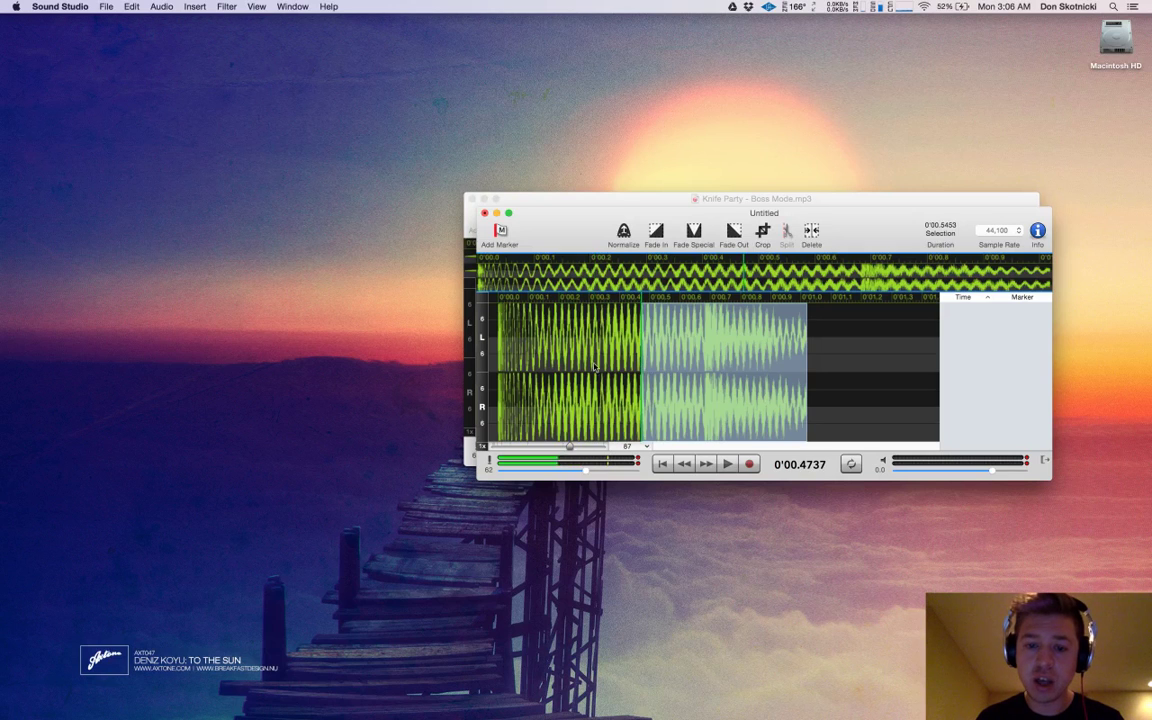
click(526, 366)
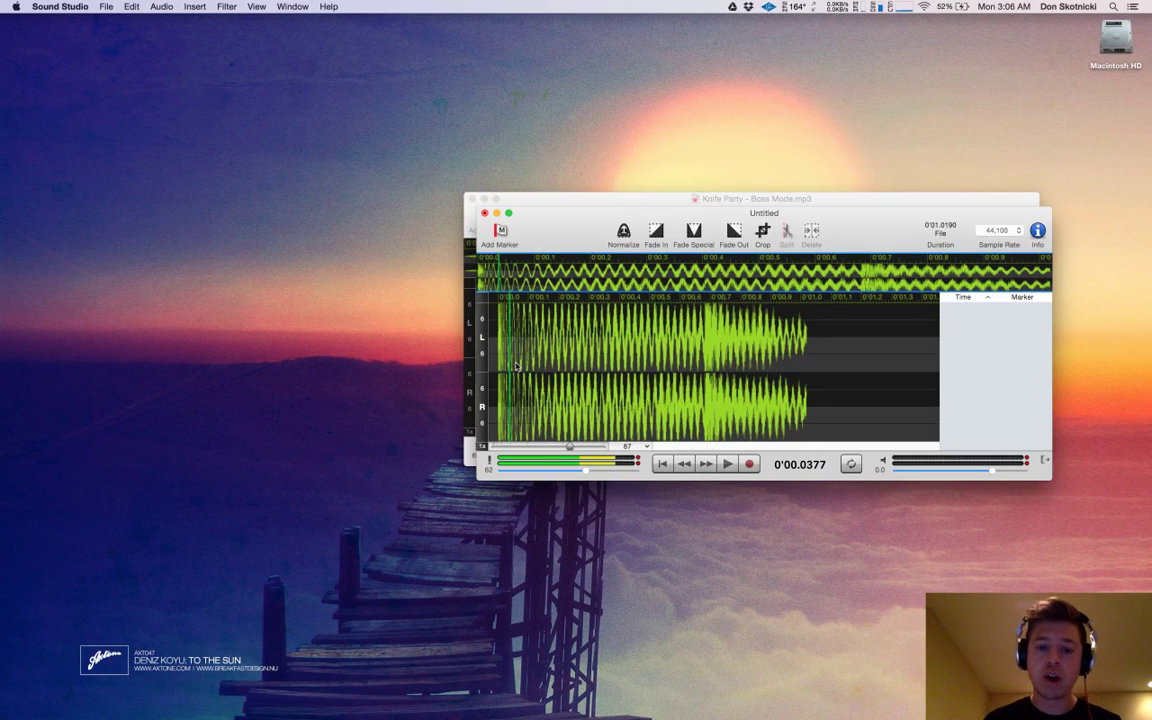
- Save the clip as "scrap" in the Bounces folder, in 16 bit AIFF Audio format
click(106, 6)
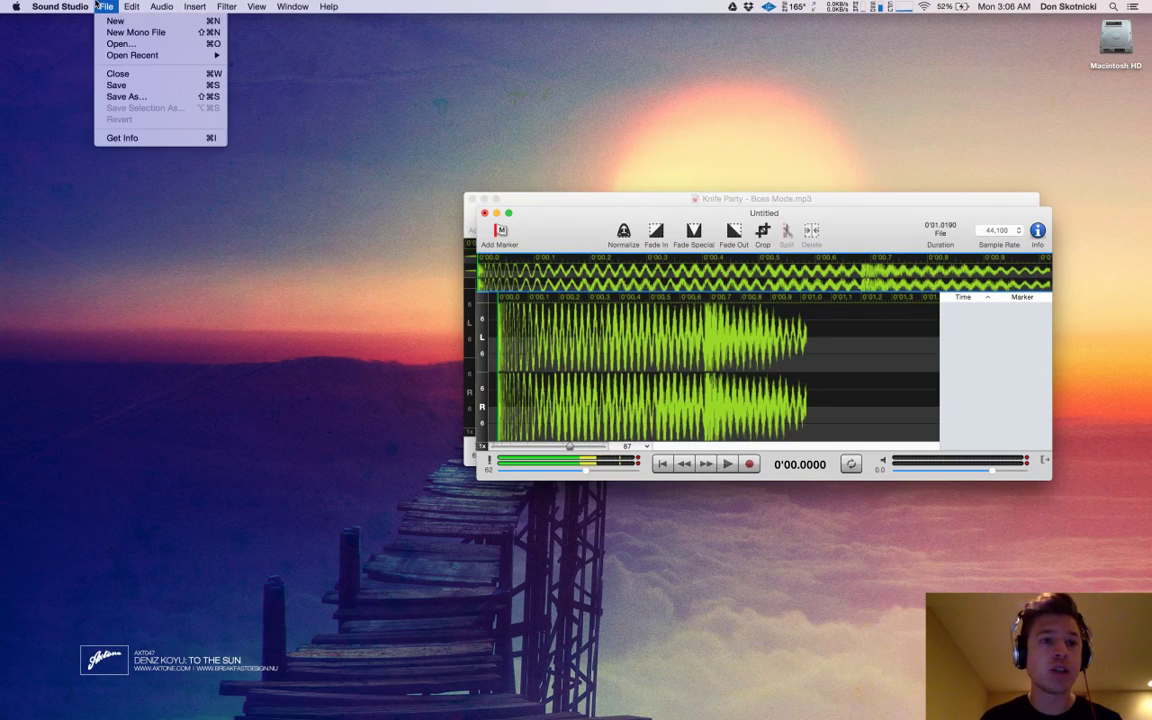
click(130, 88)
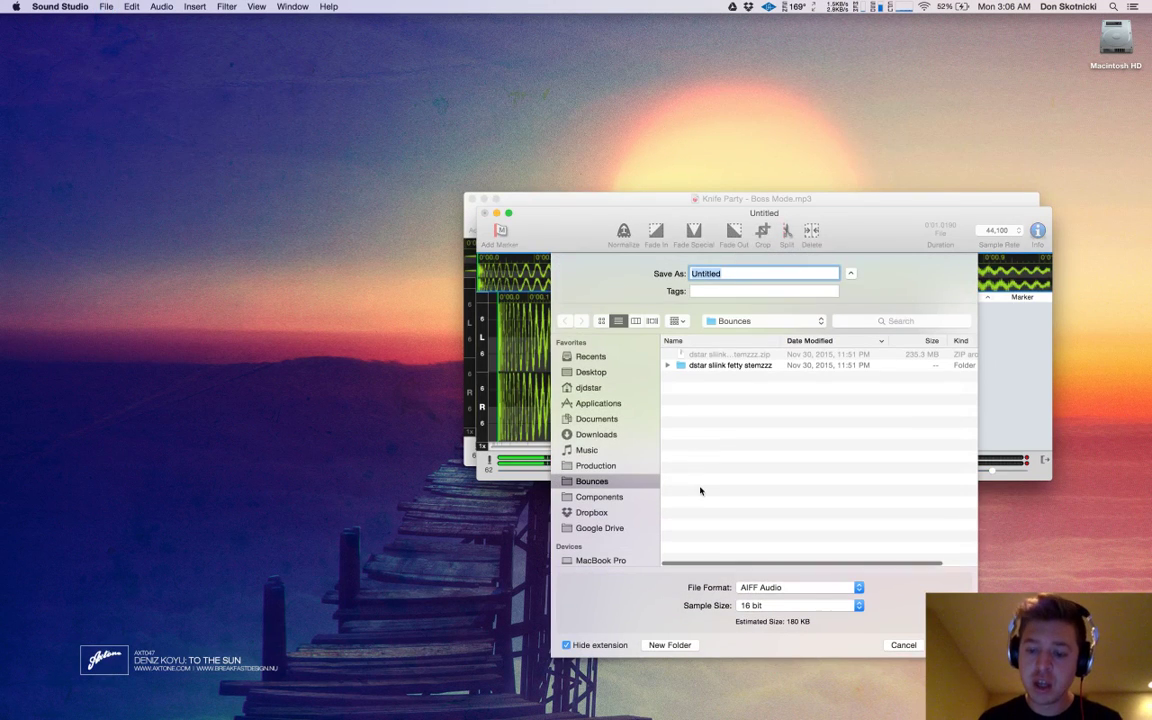
text(scr)
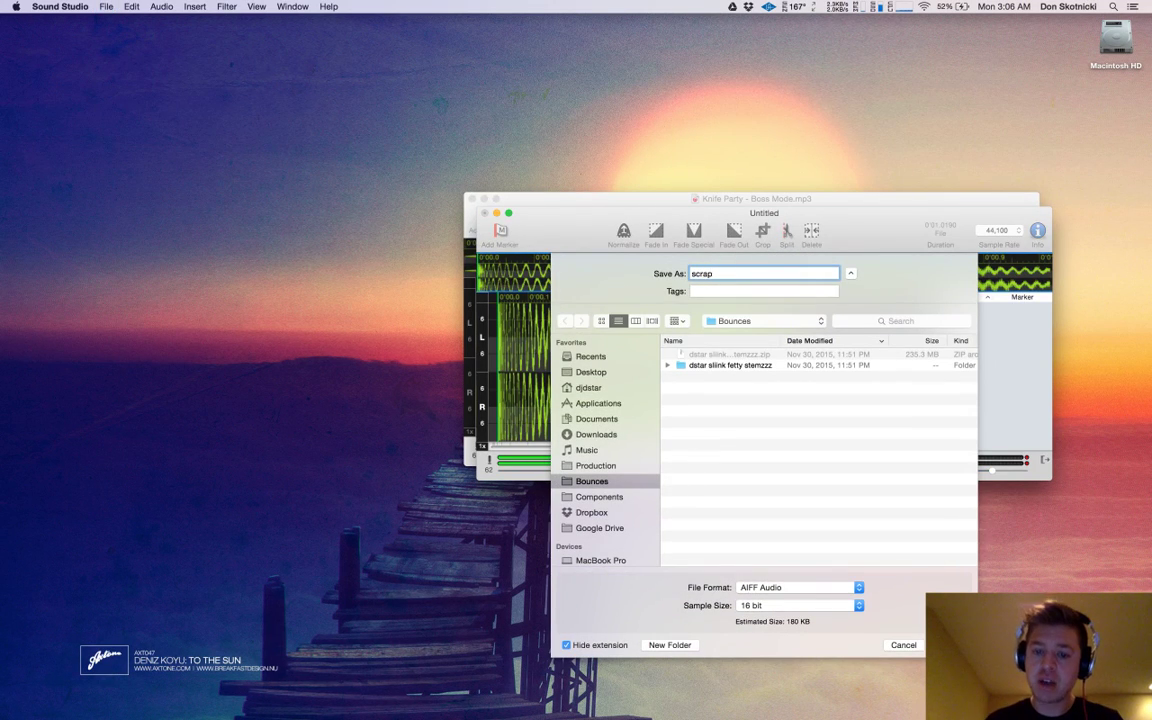
text(ap)
key(Return)
- Bring the scrap file from the Bounces folder in Finder into Ableton Live, at the start of the first audio track
key(super+Tab)
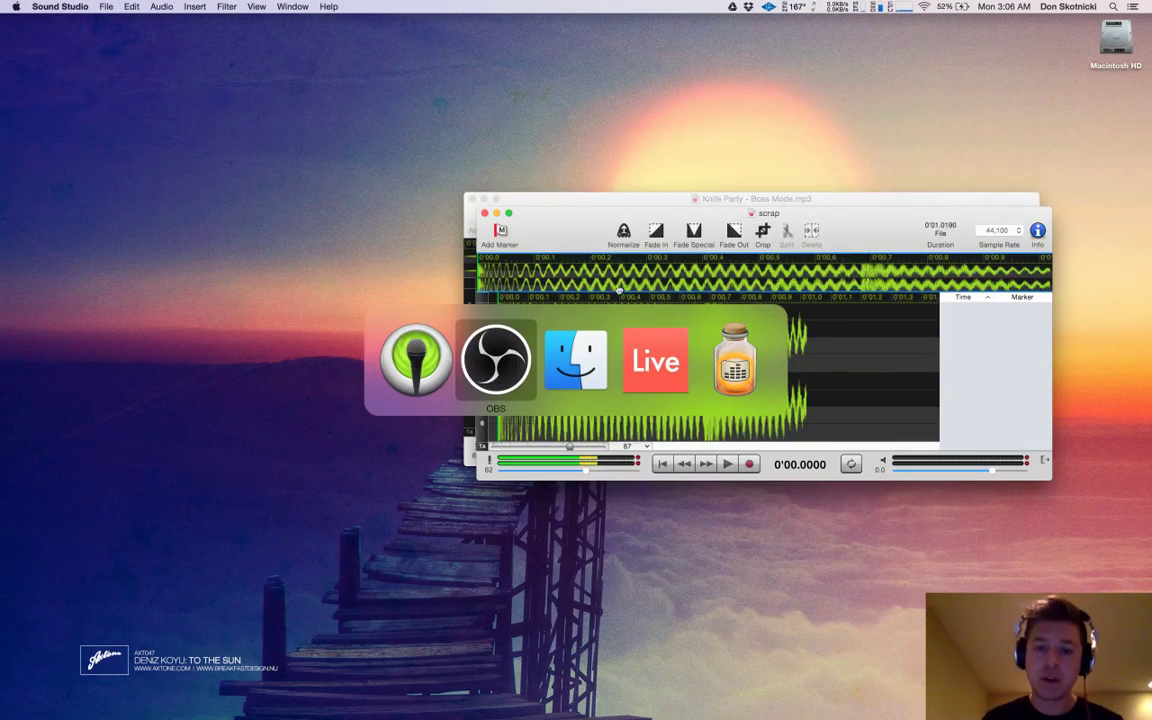
key(super+Tab)
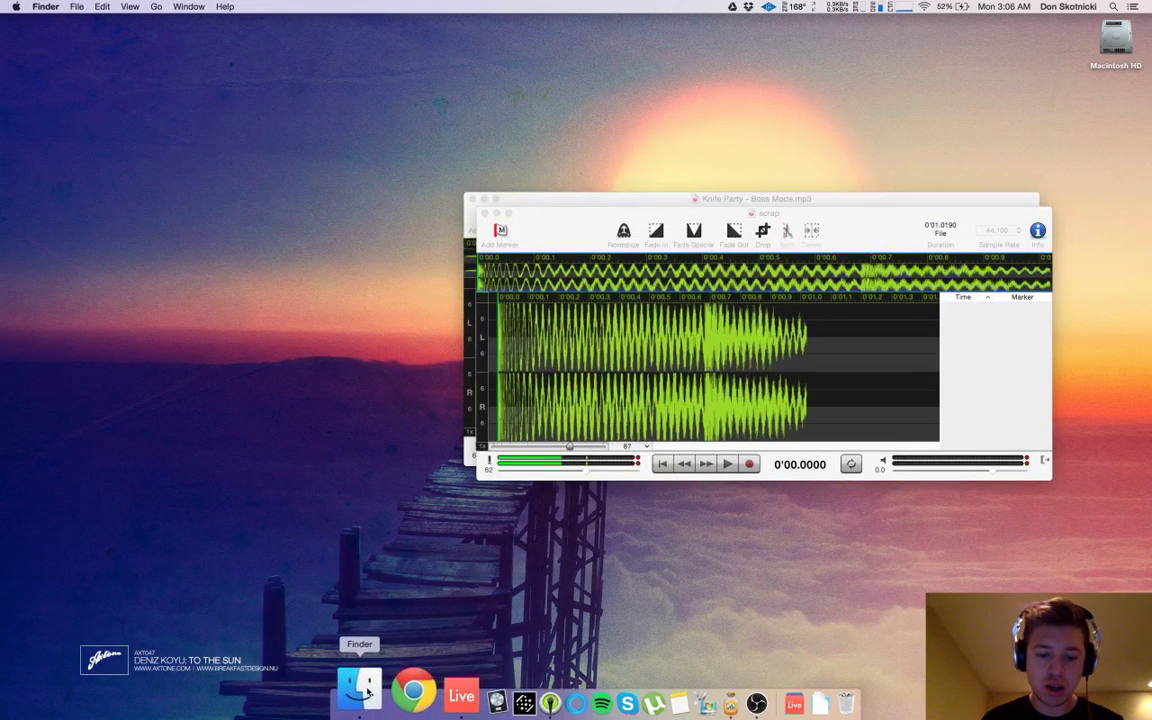
click(368, 692)
click(286, 287)
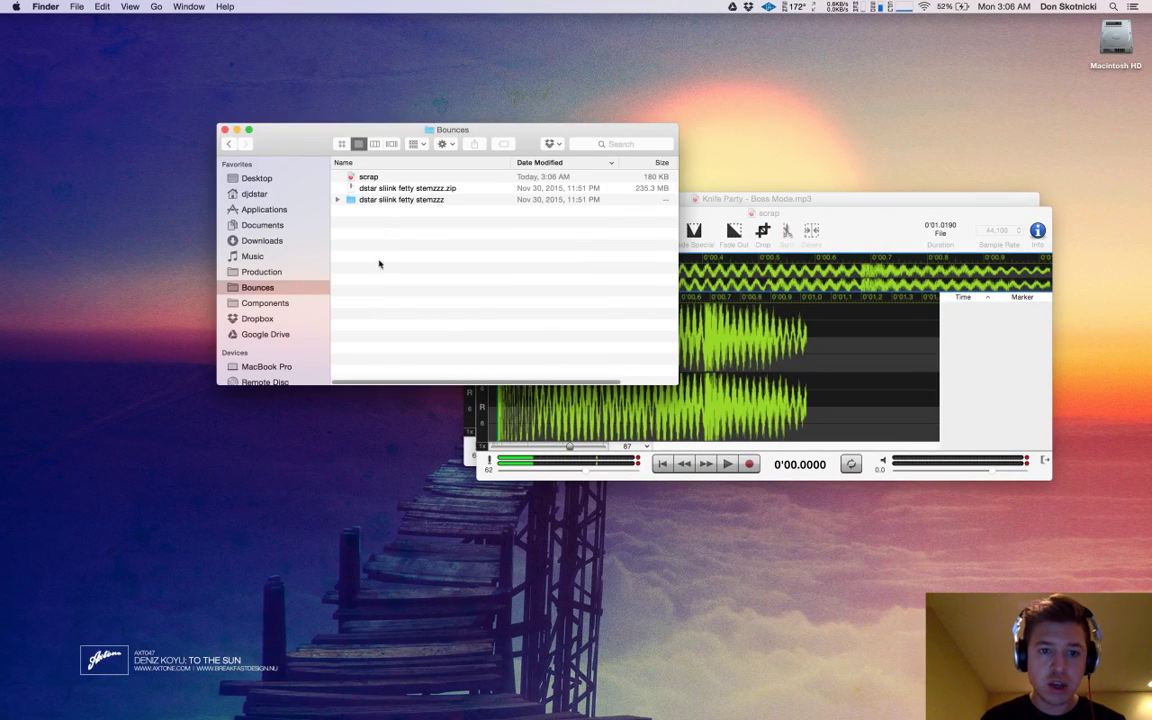
drag(350, 180, 263, 87)
key(super+Tab)
key(super+Tab)
key(super+Tab)
key(Tab)
- Delete the 2 MIDI, 3 Audio and 4 Audio tracks, keeping only the track with the scrap clip
click(976, 125)
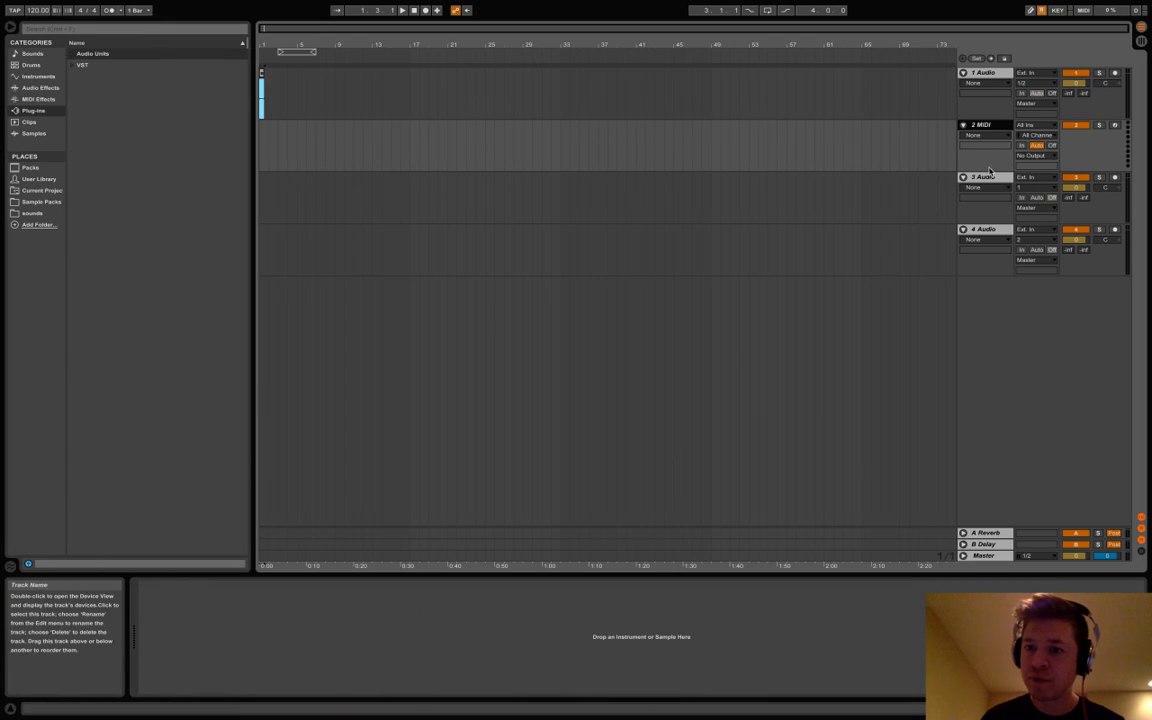
shift+click(993, 222)
key(Delete)
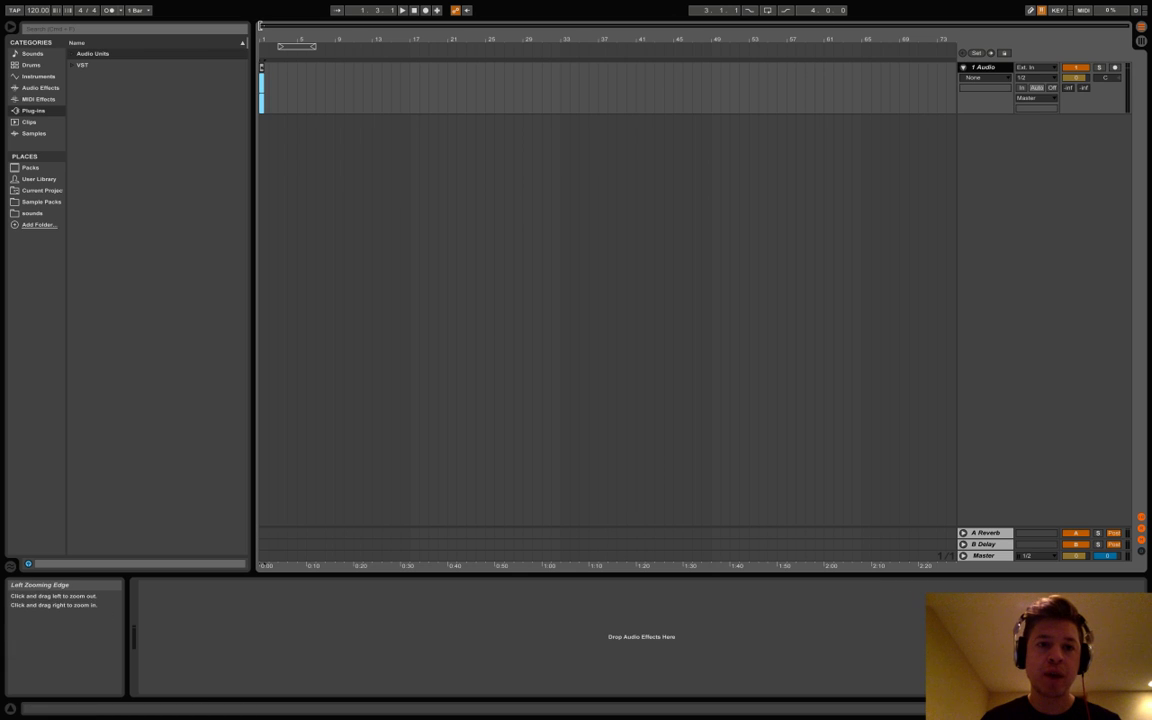
- Load the iZotope Ozone 7 Imager Audio Unit onto the 1 Audio track and move its window clear of the browser
key(z)
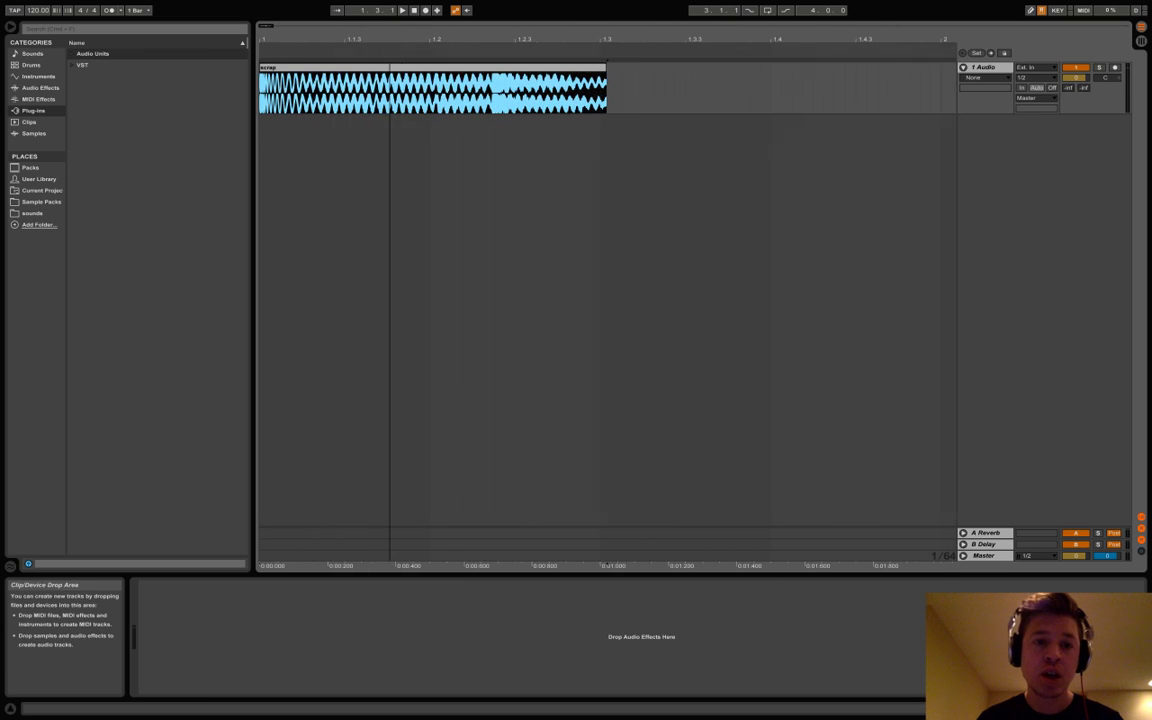
click(269, 88)
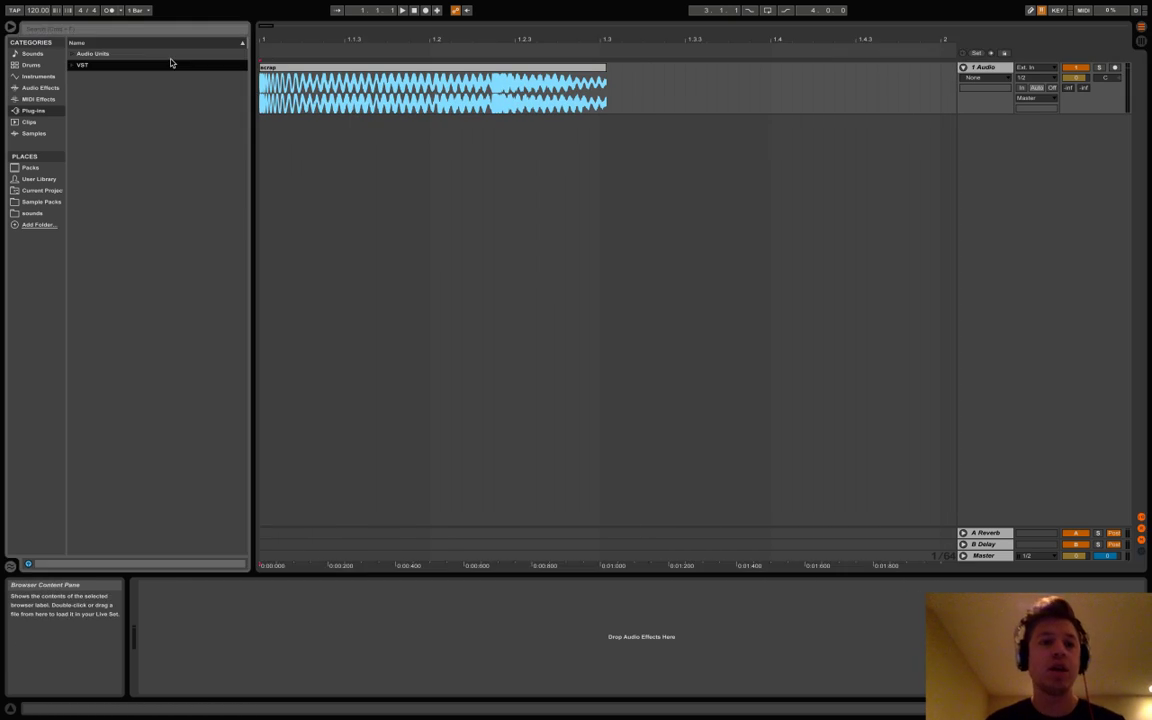
double_click(165, 56)
key(Up)
key(Right)
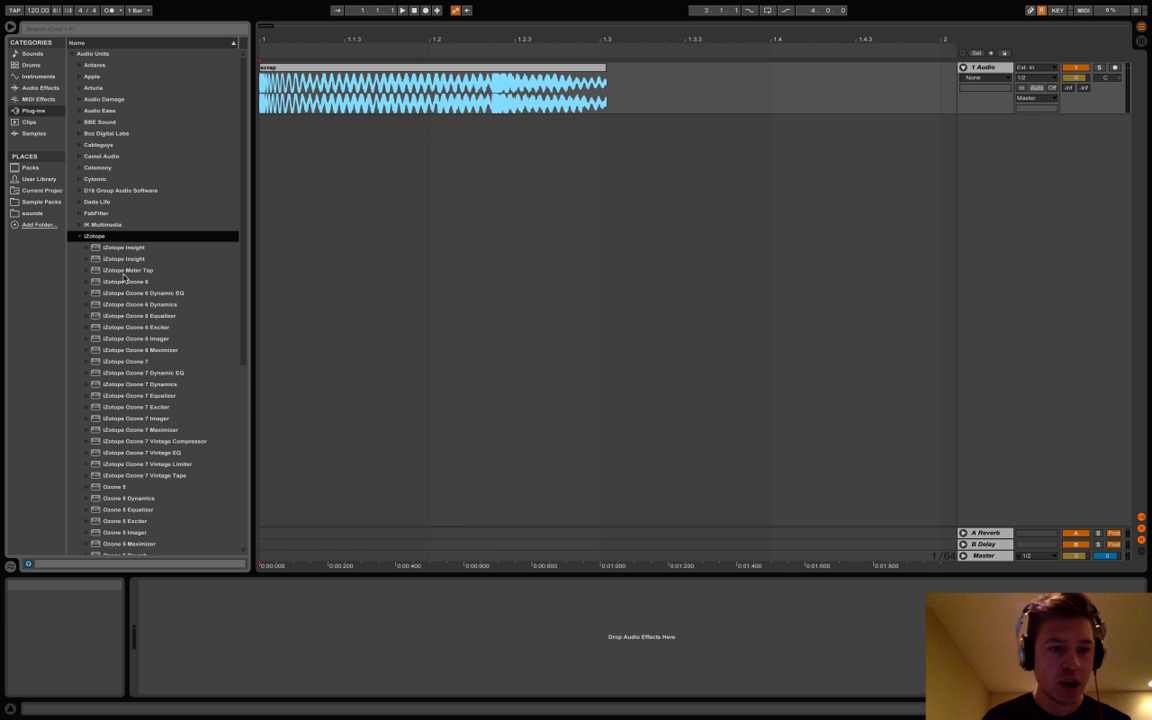
click(166, 421)
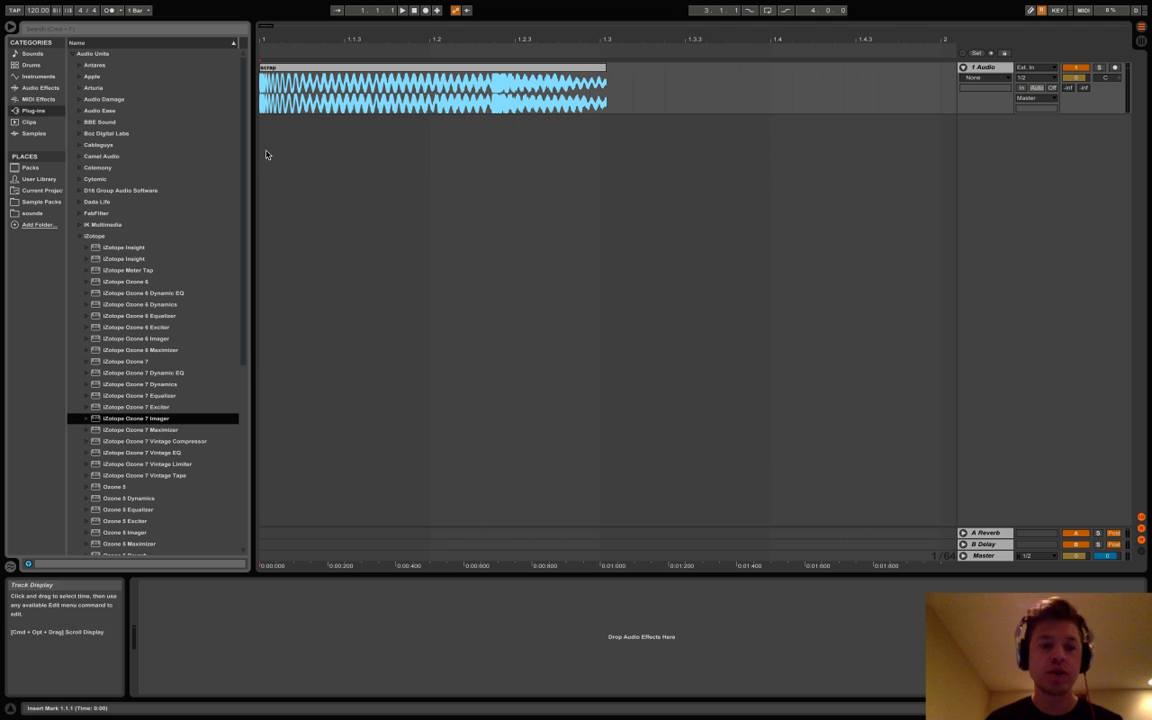
double_click(166, 421)
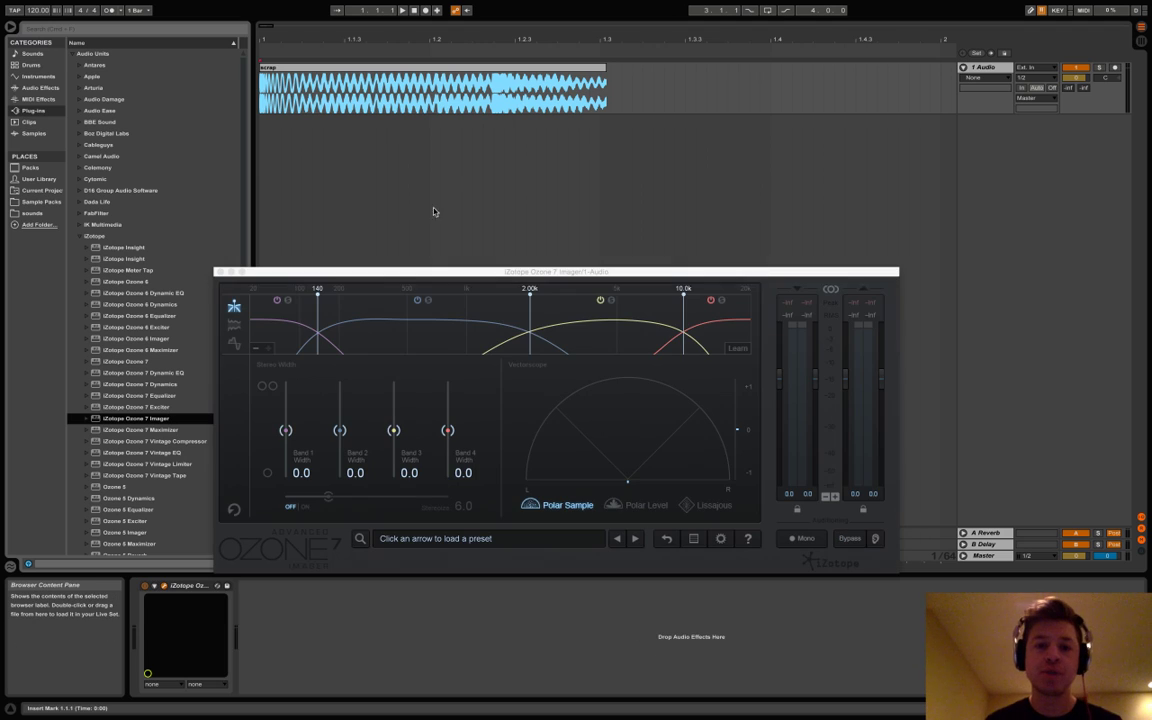
drag(299, 268, 333, 273)
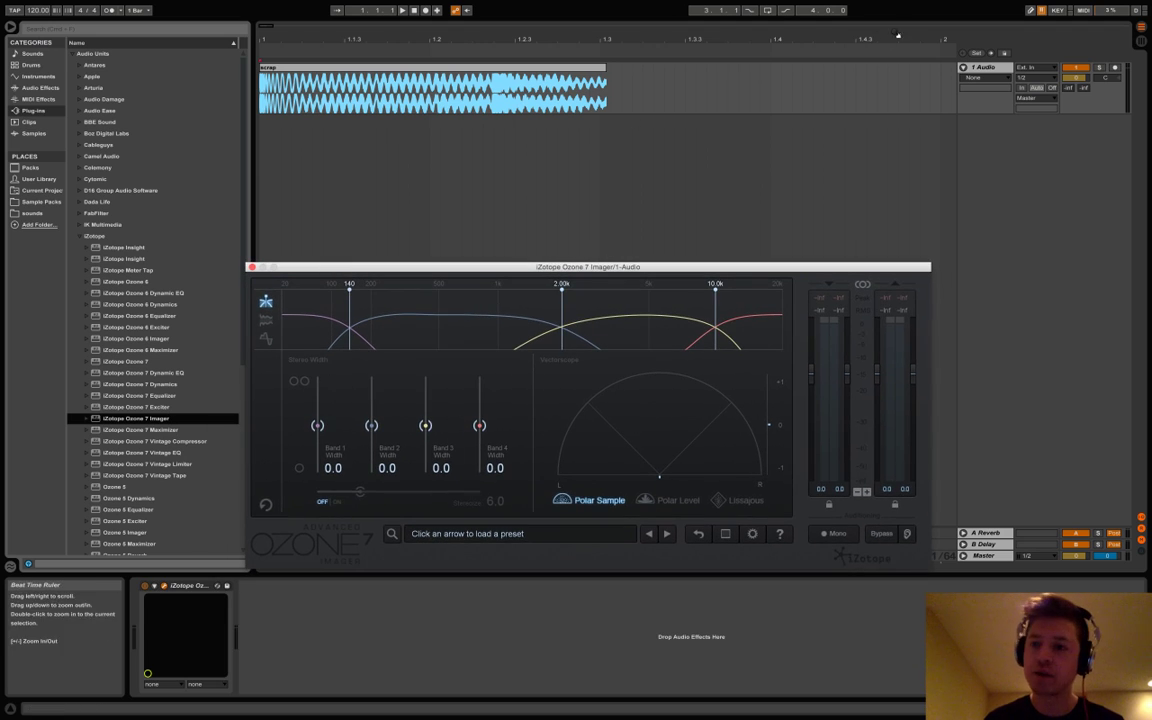
- Duplicate the 1 Audio track twice, including its scrap clip and Ozone 7 Imager
click(1009, 68)
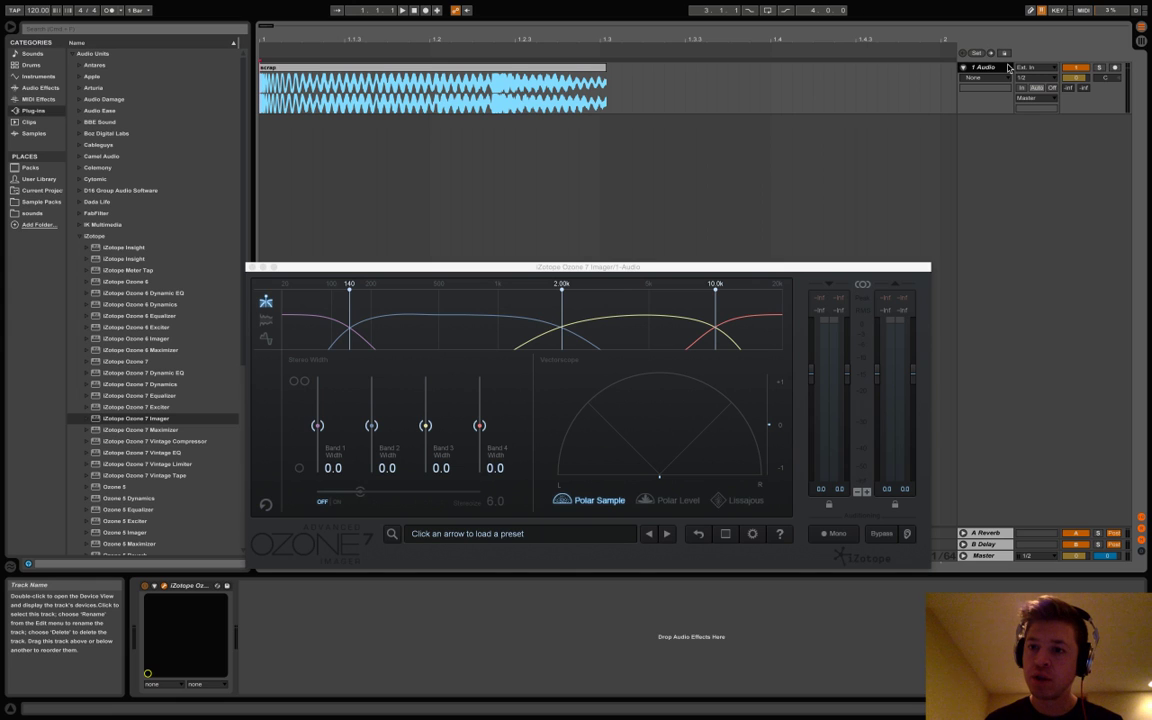
key(ctrl+d)
key(ctrl+d)
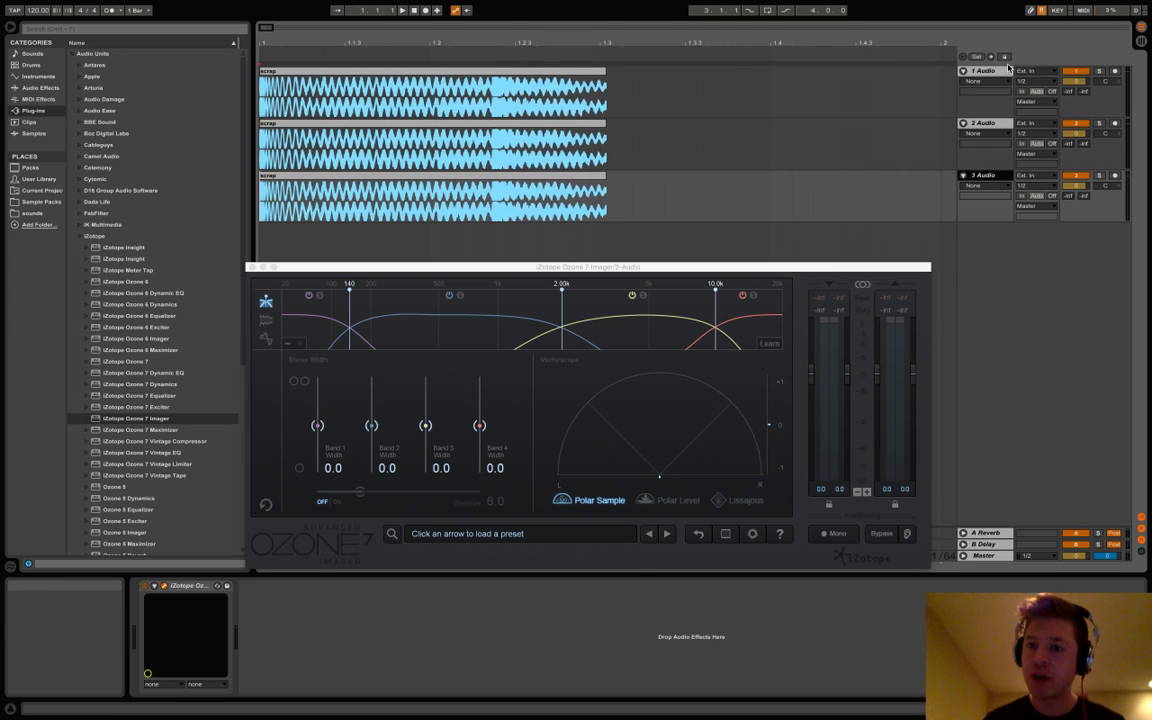
- Add a fourth duplicate track and solo one Ozone 7 Imager band per track, from Band 1 on 1 Audio to Band 4 on 4 Audio
key(ctrl+d)
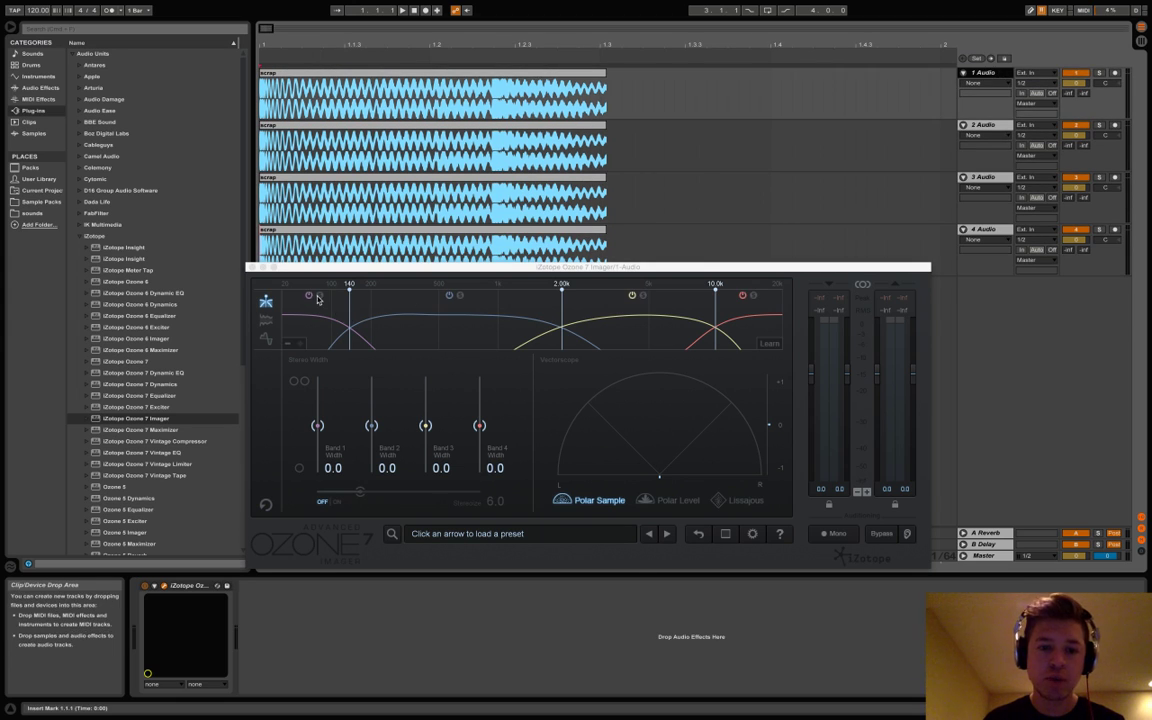
click(856, 150)
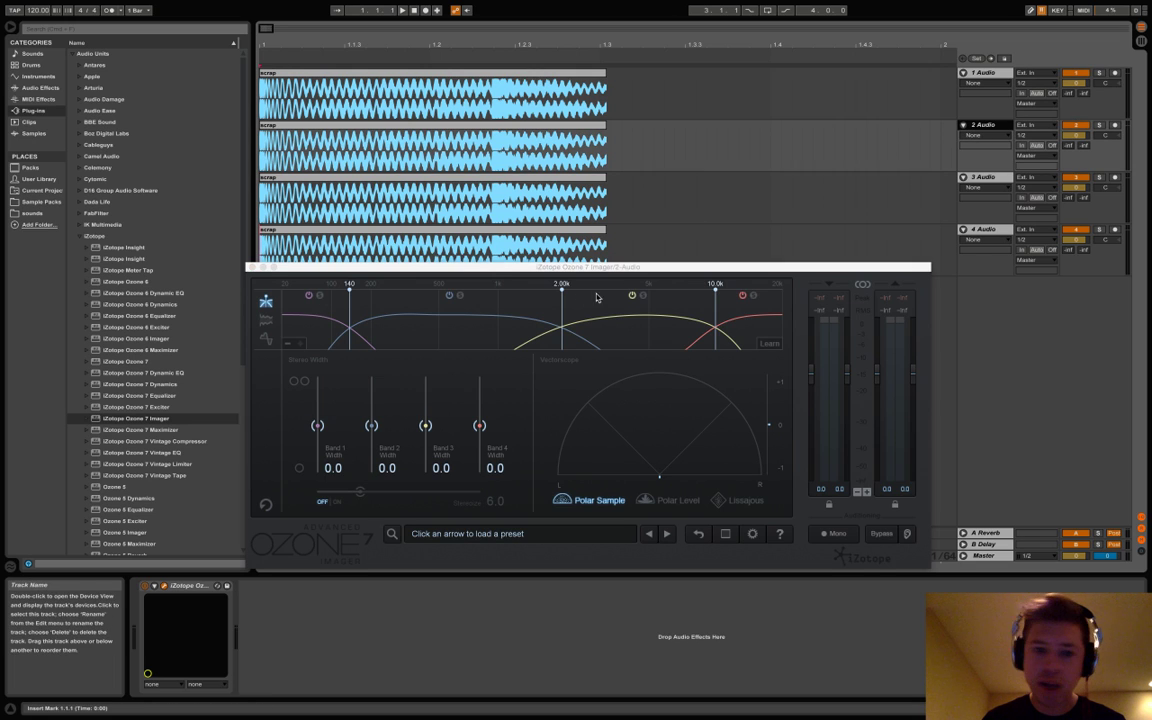
click(823, 215)
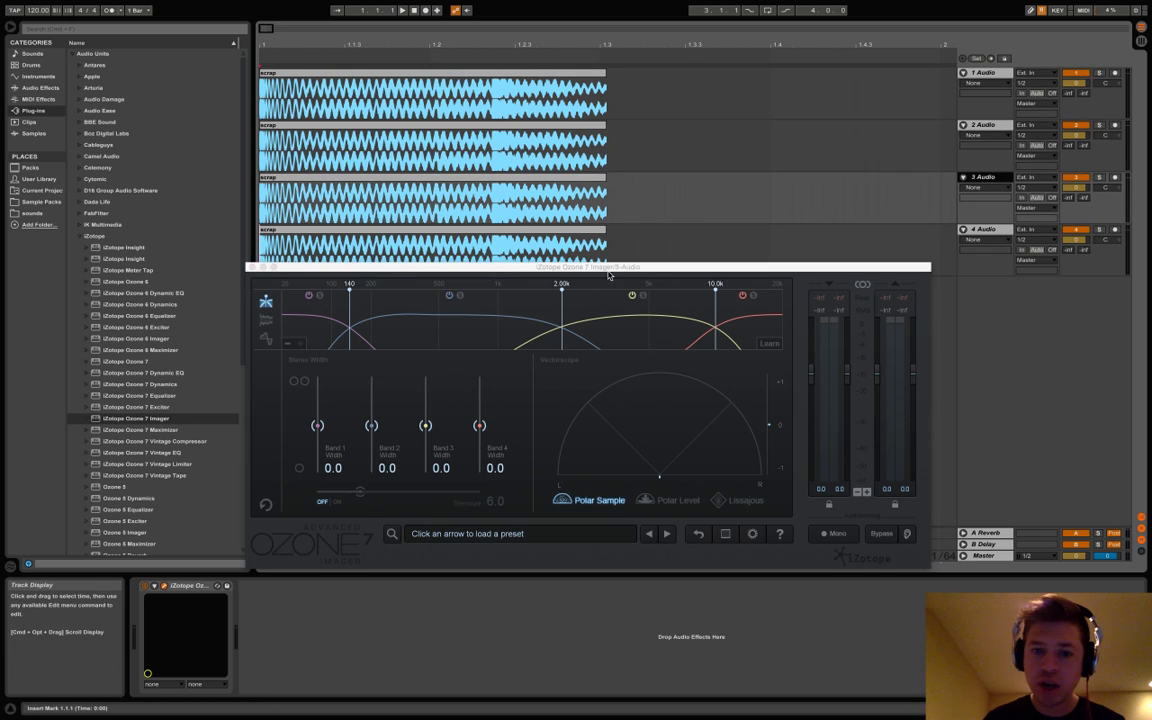
click(990, 232)
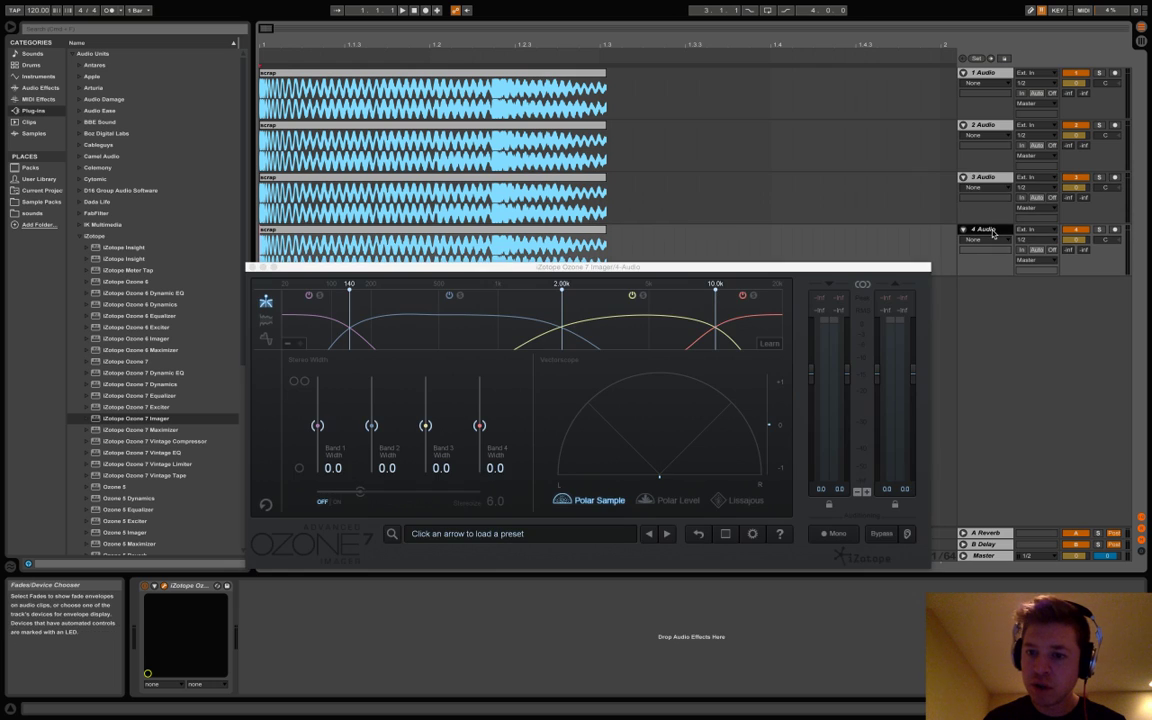
- Freeze and flatten all four audio tracks
click(997, 92)
right_click(997, 92)
click(1010, 103)
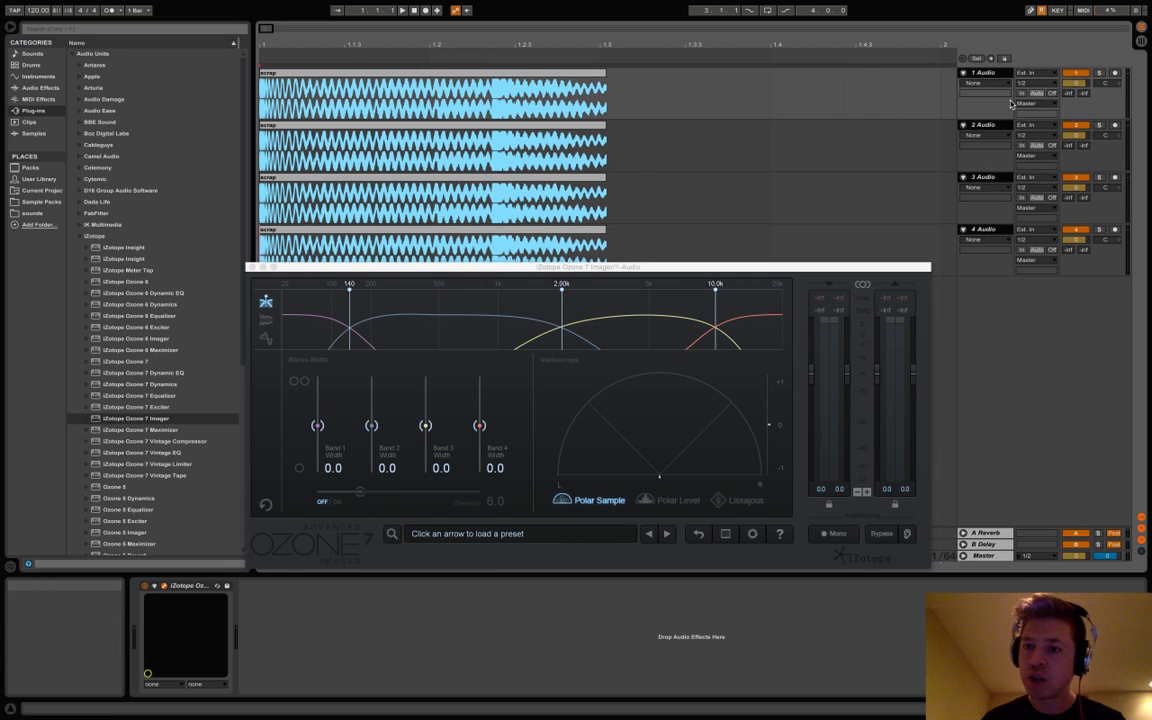
right_click(1015, 101)
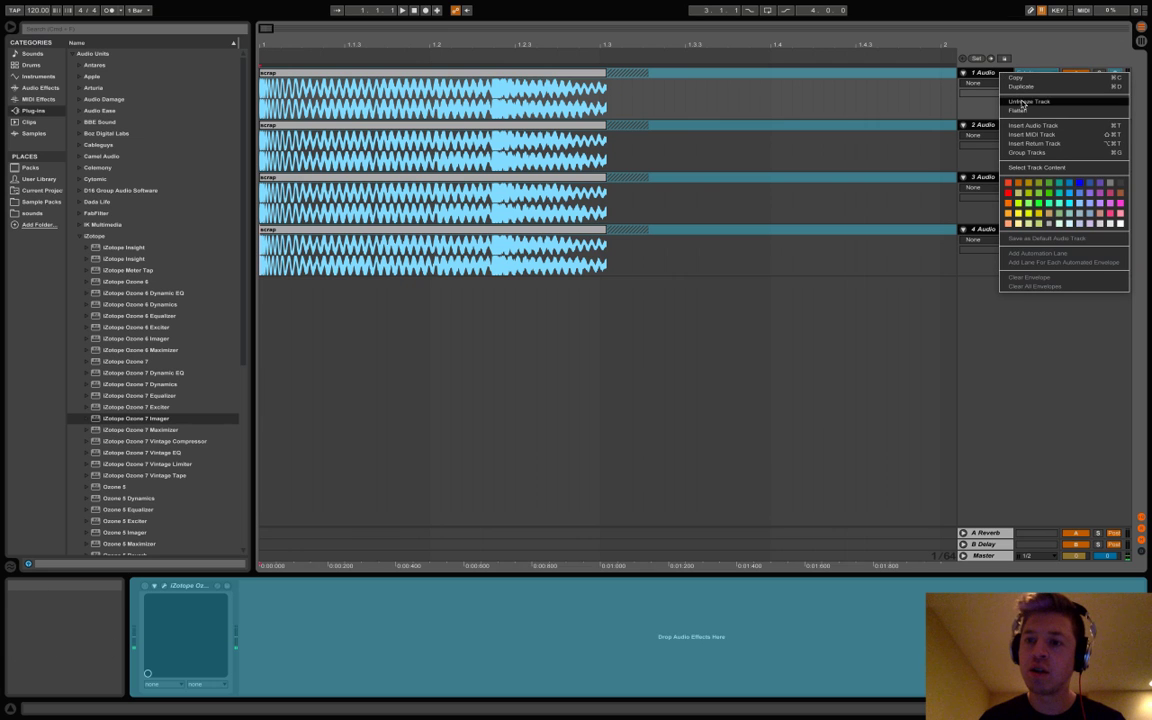
click(1024, 110)
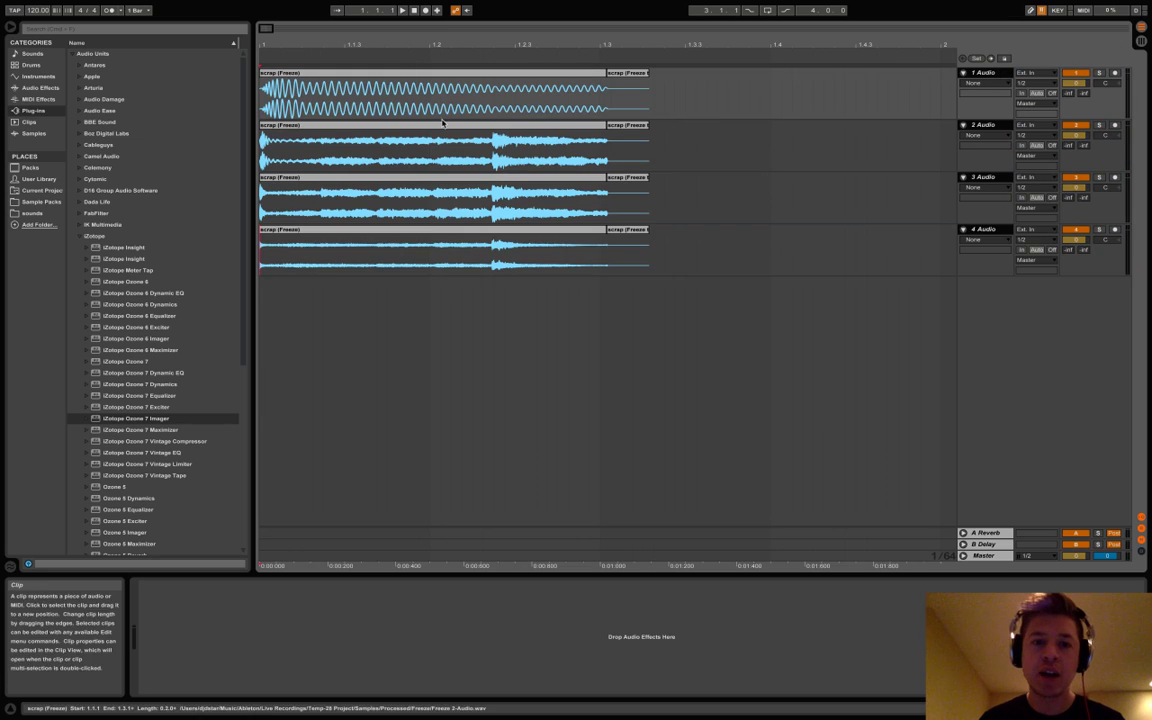
- Split the 2 Audio and 3 Audio clips about 0.06 s after their start and delete the remainder of each
click(268, 146)
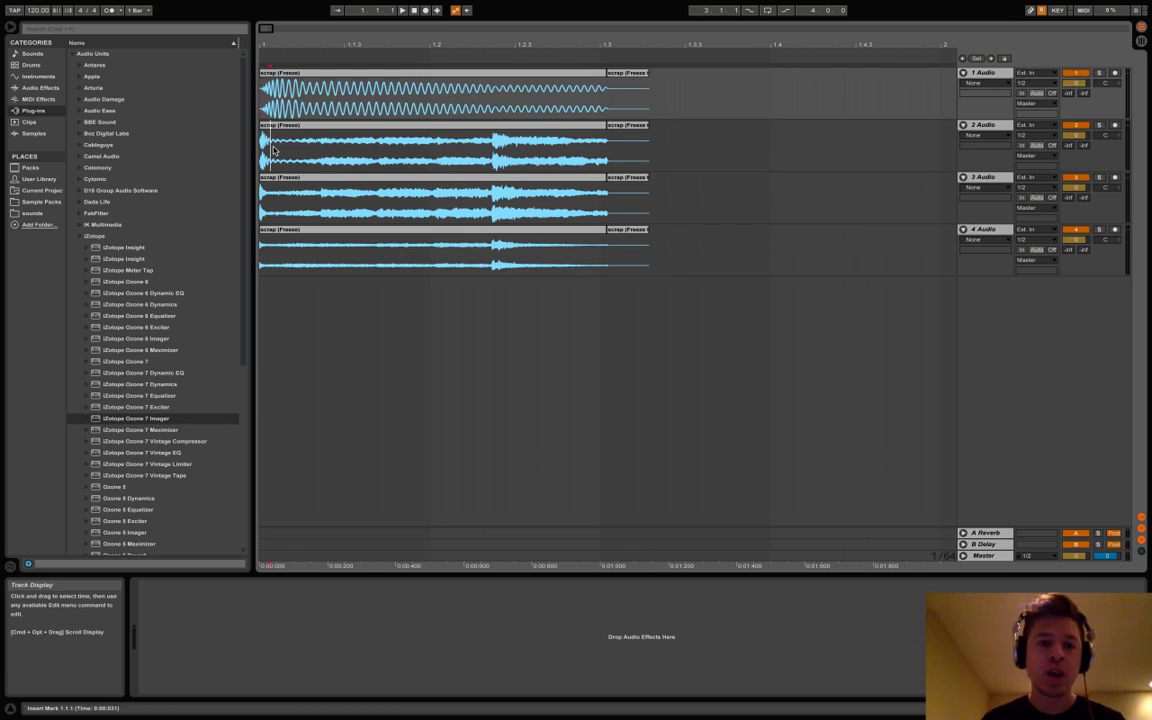
click(281, 150)
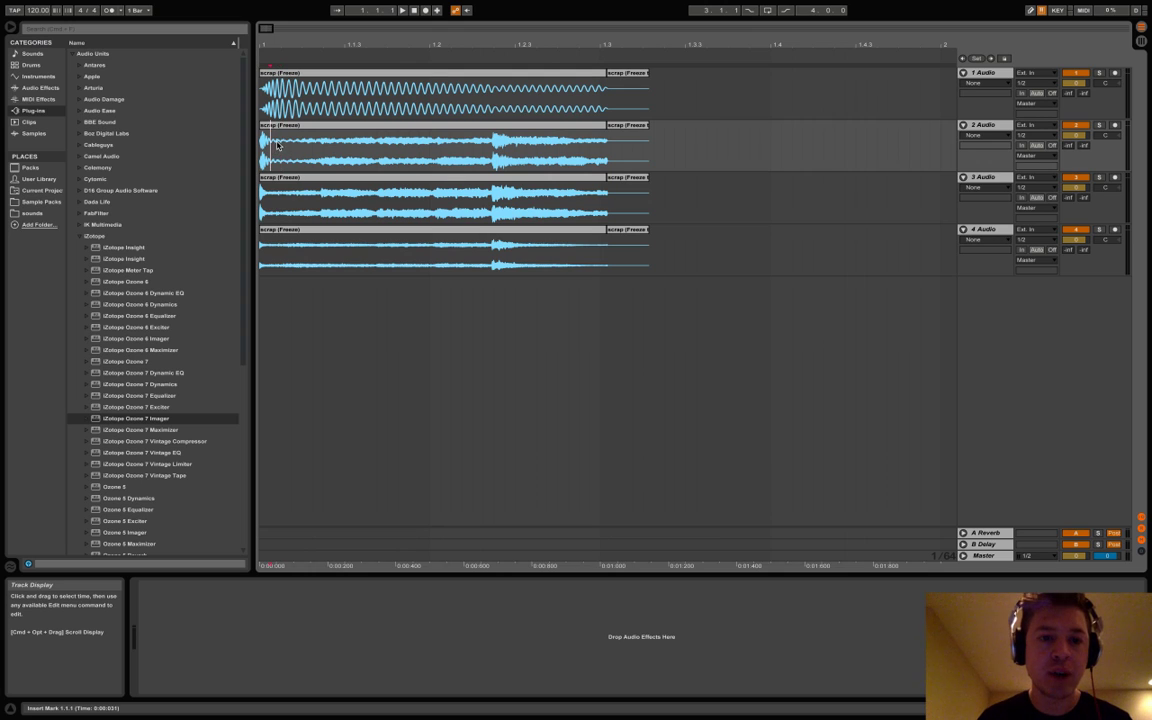
key(super+e)
key(Delete)
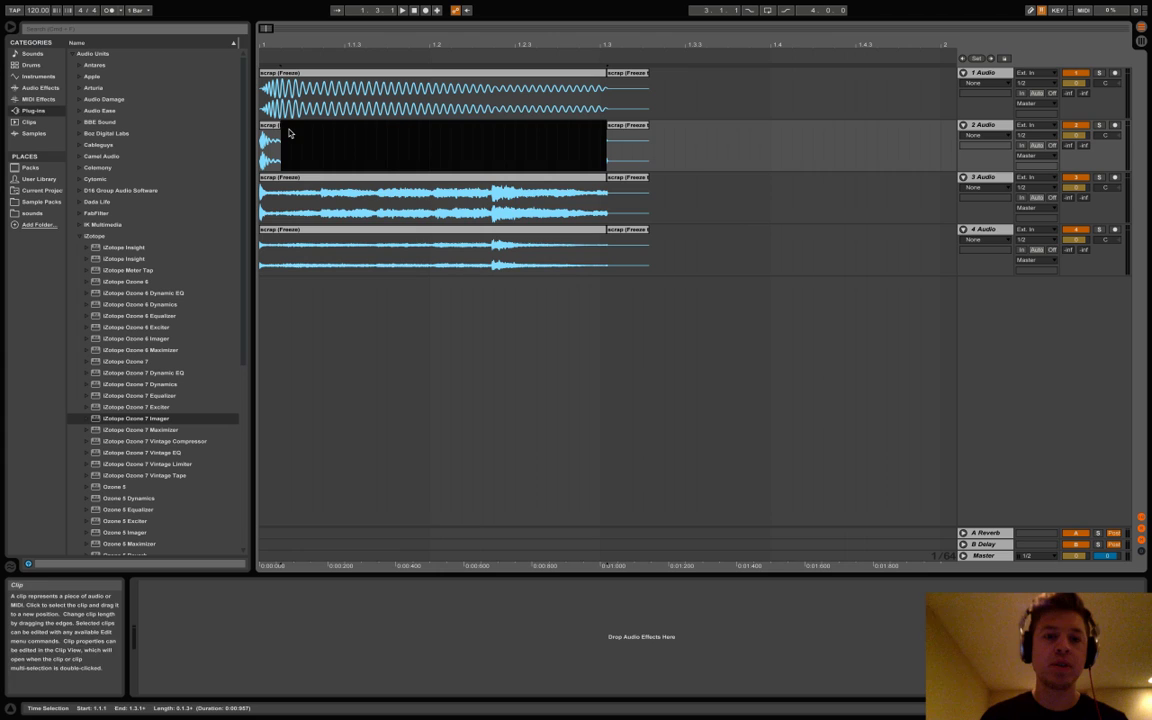
click(281, 197)
key(super+e)
key(Delete)
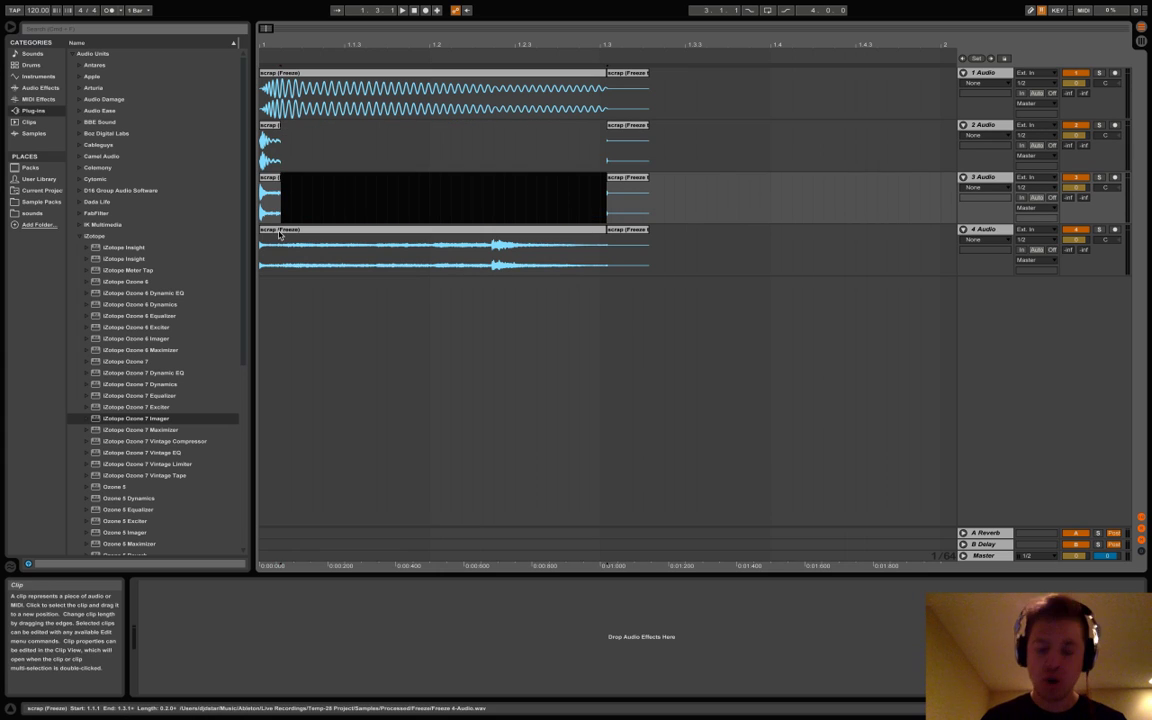
- Check the record, warp and launch preferences, and delete the leftover freeze tails from 2 Audio and 3 Audio
key(super+comma)
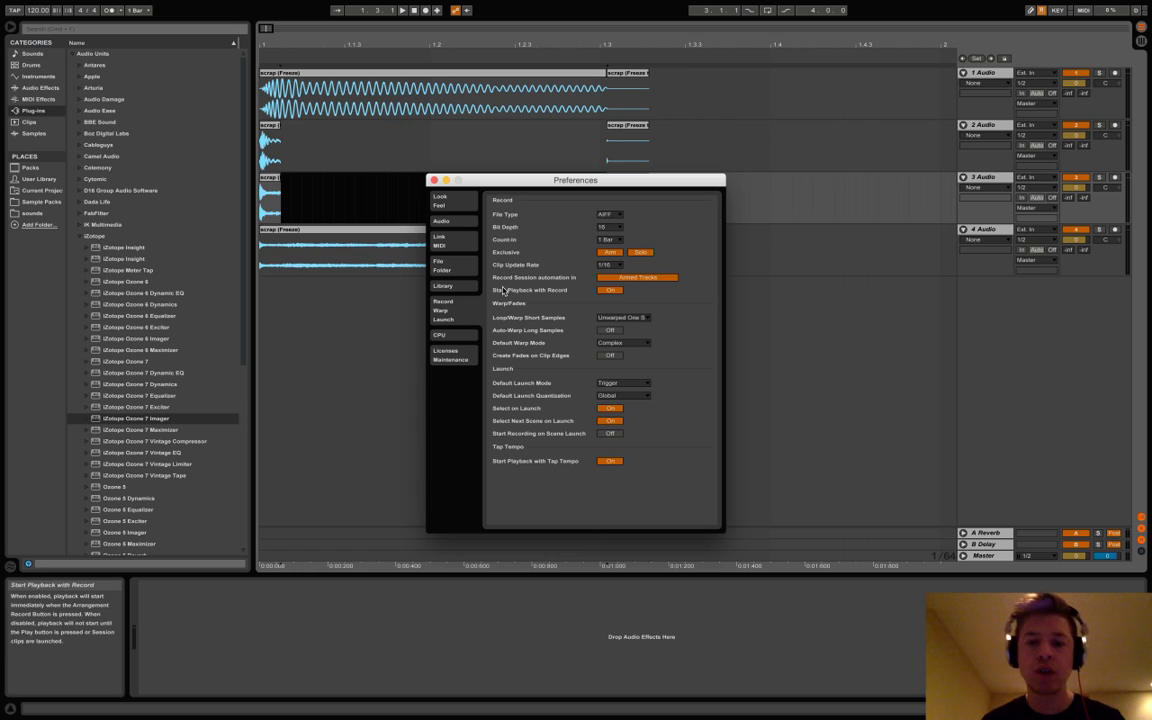
click(434, 181)
drag(537, 152, 690, 203)
key(Delete)
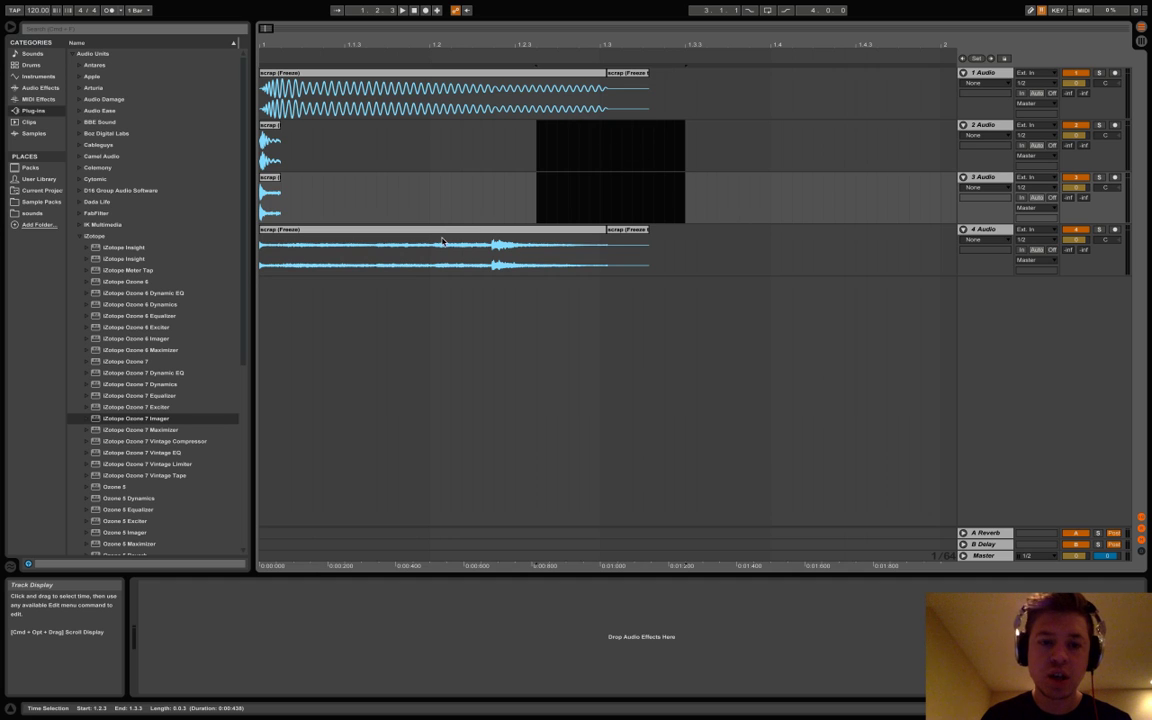
- Split the 4 Audio clip about 0.03 s after its start and delete the remainder and its freeze tail
click(268, 250)
click(278, 231)
key(Delete)
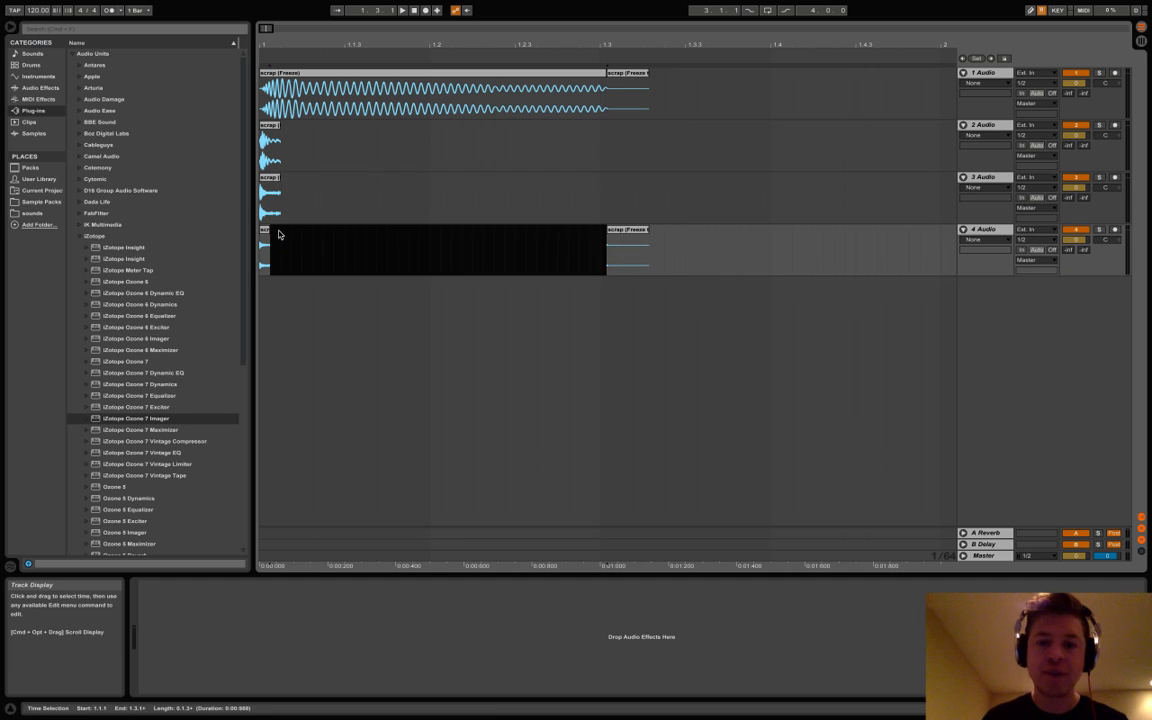
drag(366, 245, 693, 241)
key(Delete)
- Solo and play each of the four audio tracks in turn to hear its frequency band
click(269, 190)
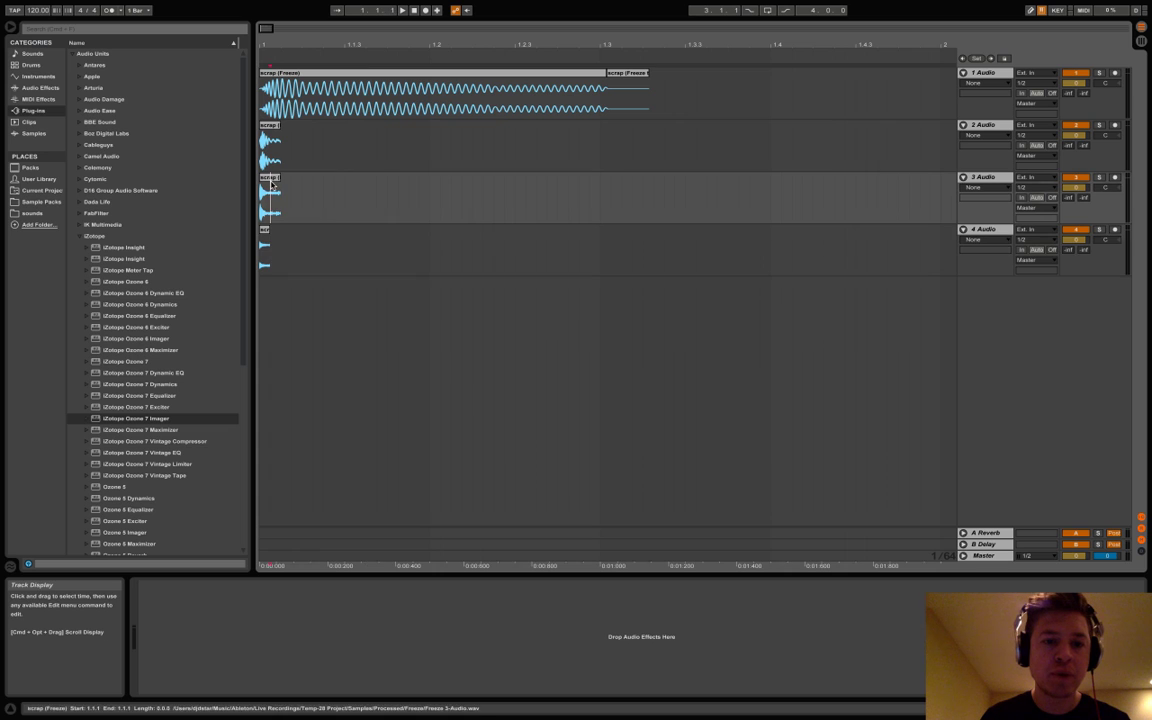
drag(265, 29, 262, 62)
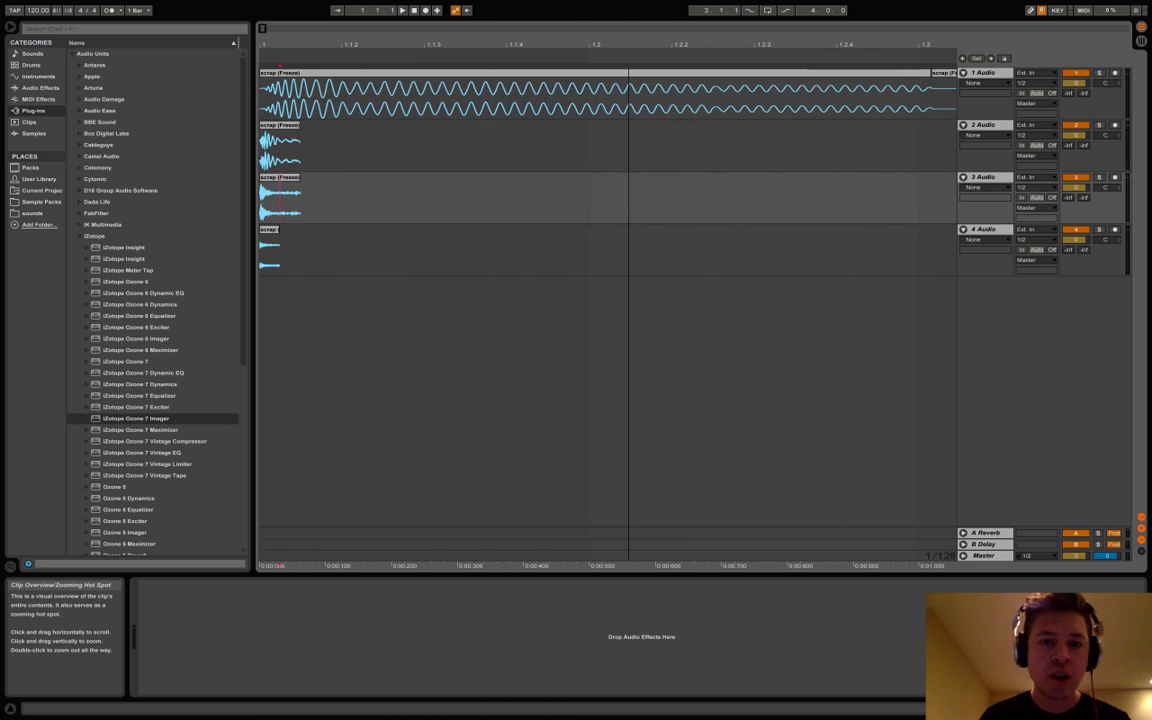
click(262, 97)
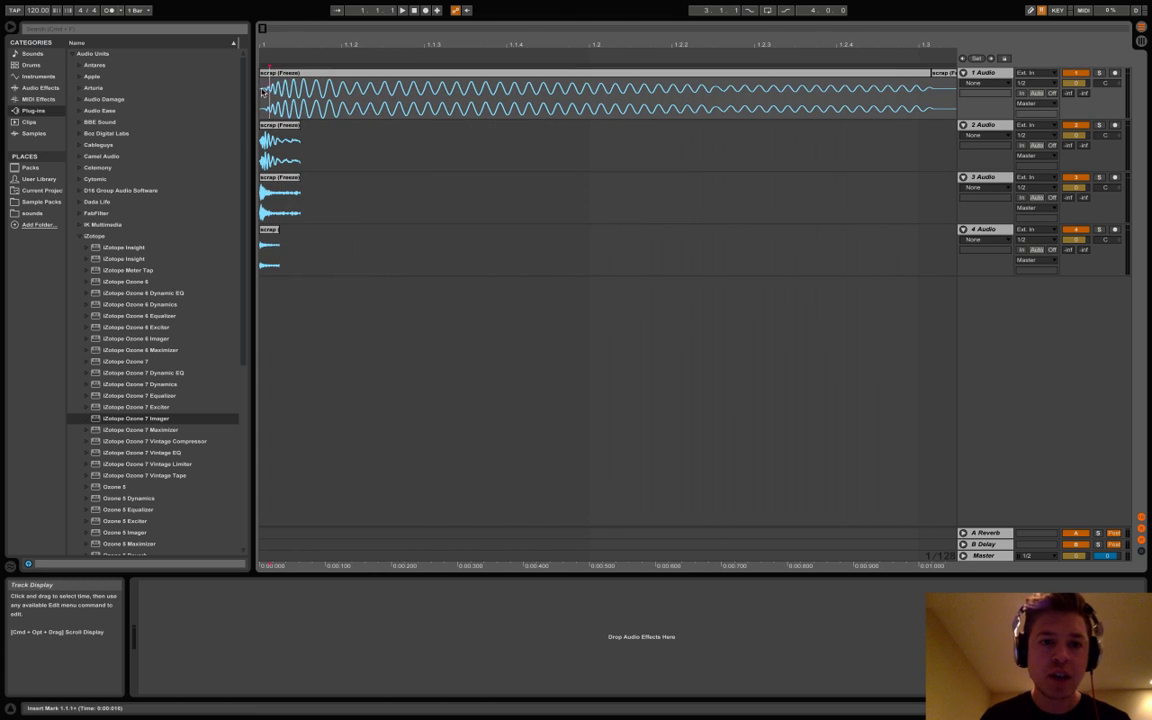
click(1099, 74)
key(space)
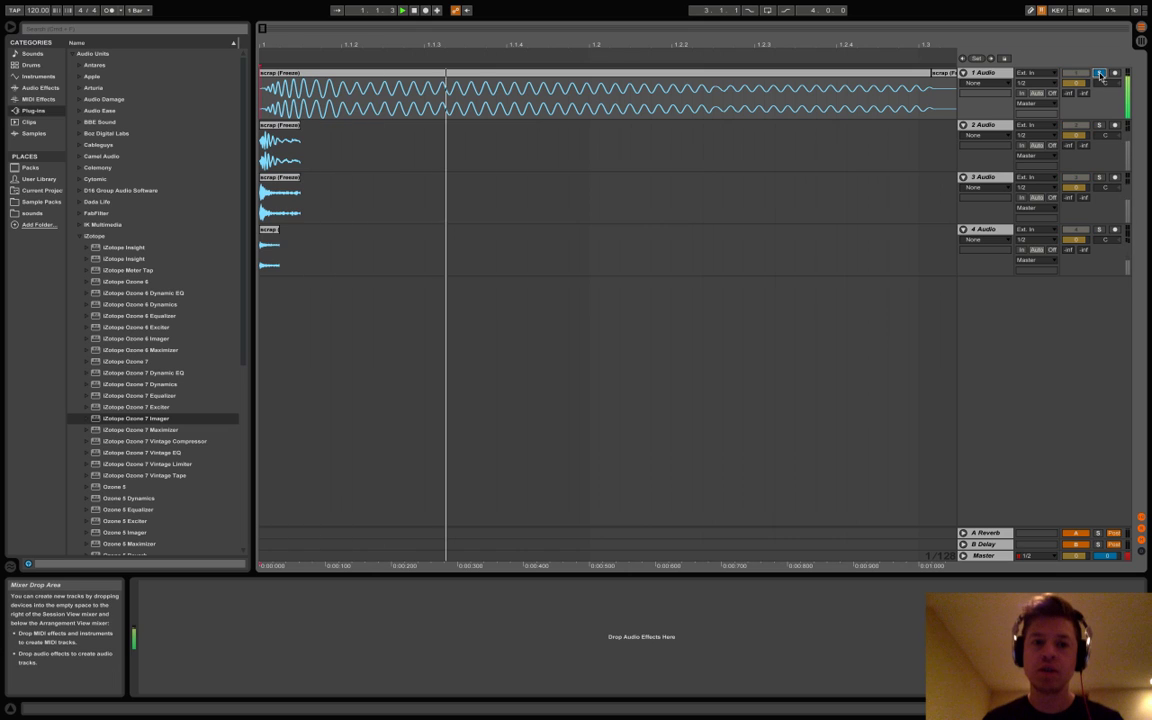
click(1100, 127)
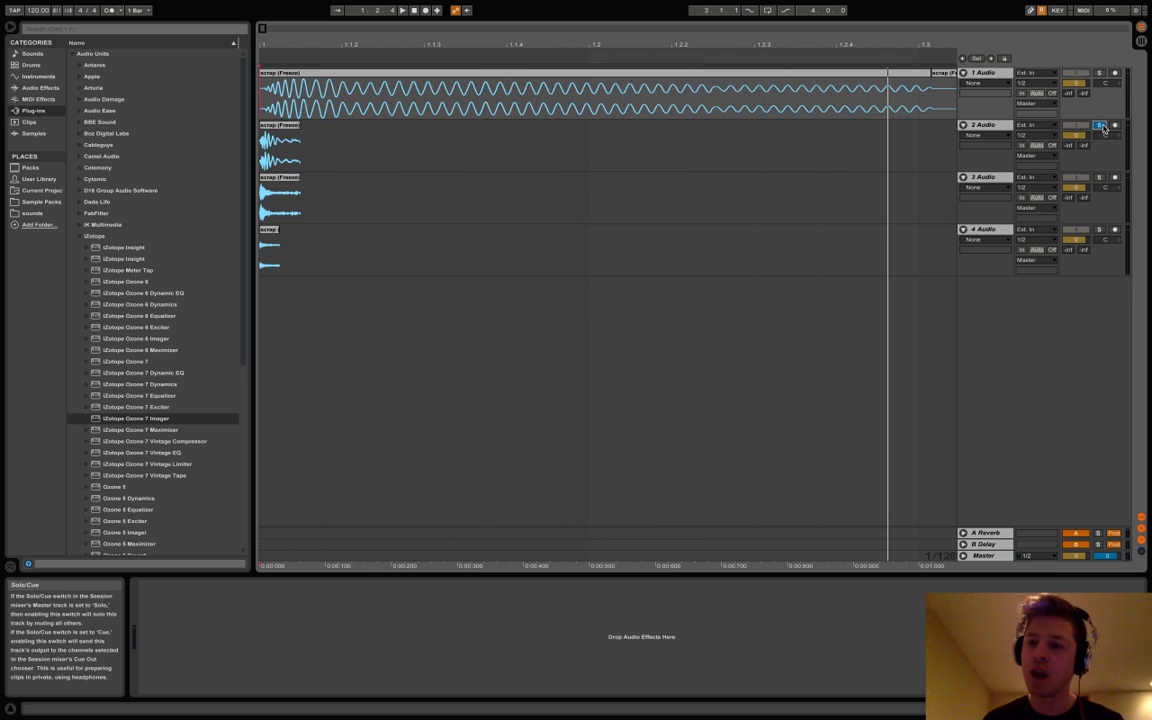
click(1100, 179)
click(1100, 231)
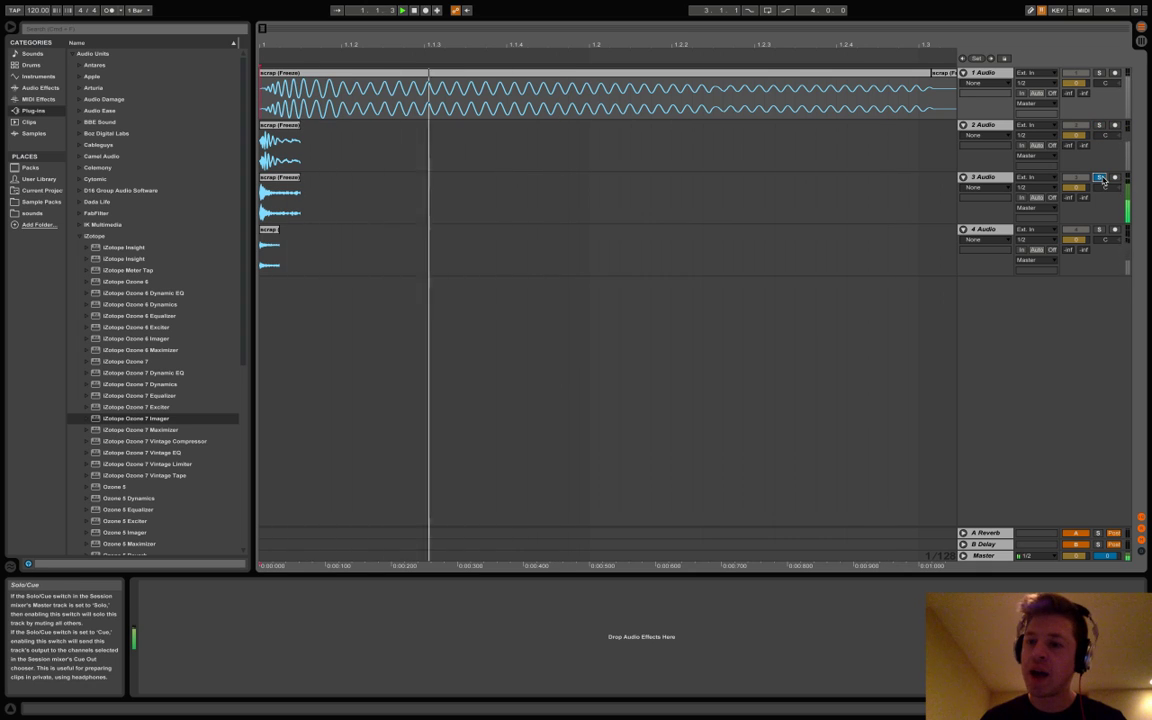
click(1100, 231)
- Shorten the 4 Audio clip to about 0.008 s and show its fades to add a fade-out
click(267, 252)
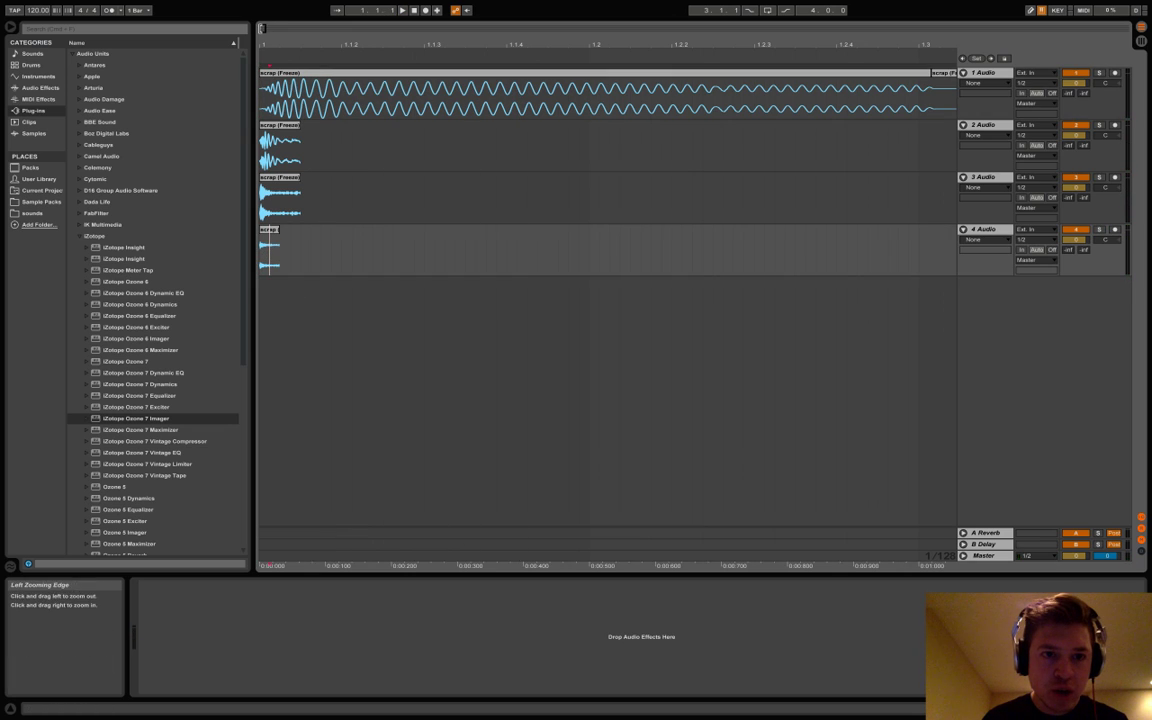
drag(471, 44, 508, 79)
scroll(367, 172, left, 4)
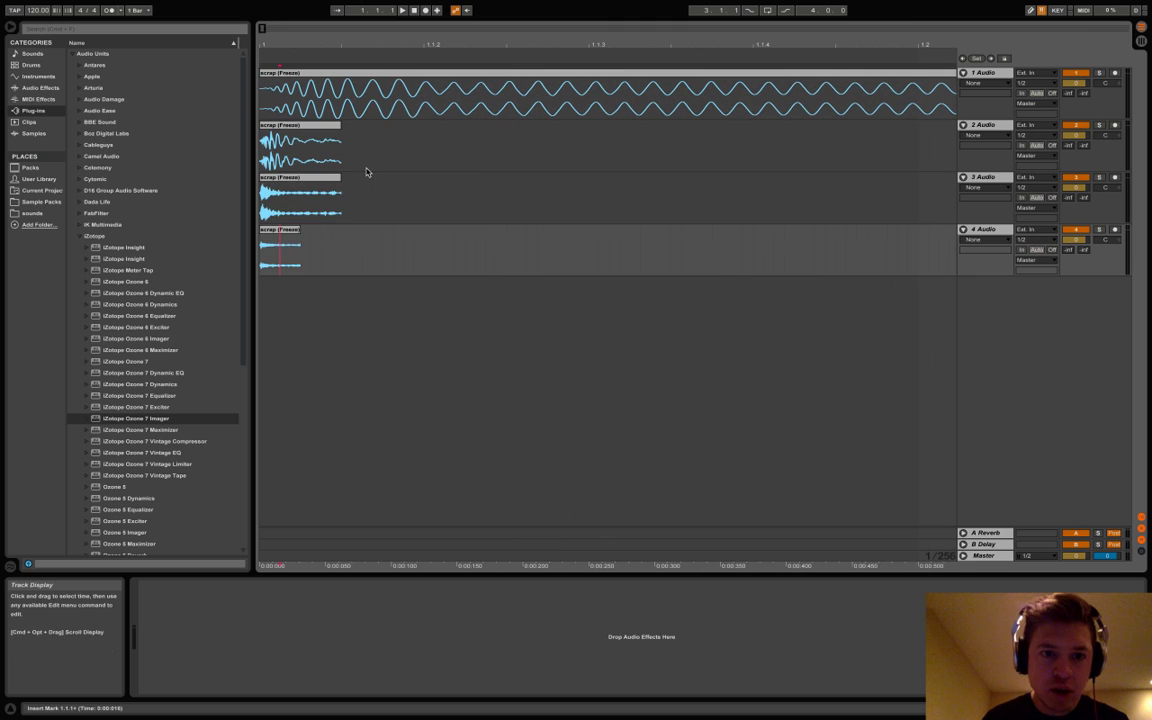
click(270, 244)
key(super+e)
click(282, 231)
key(Delete)
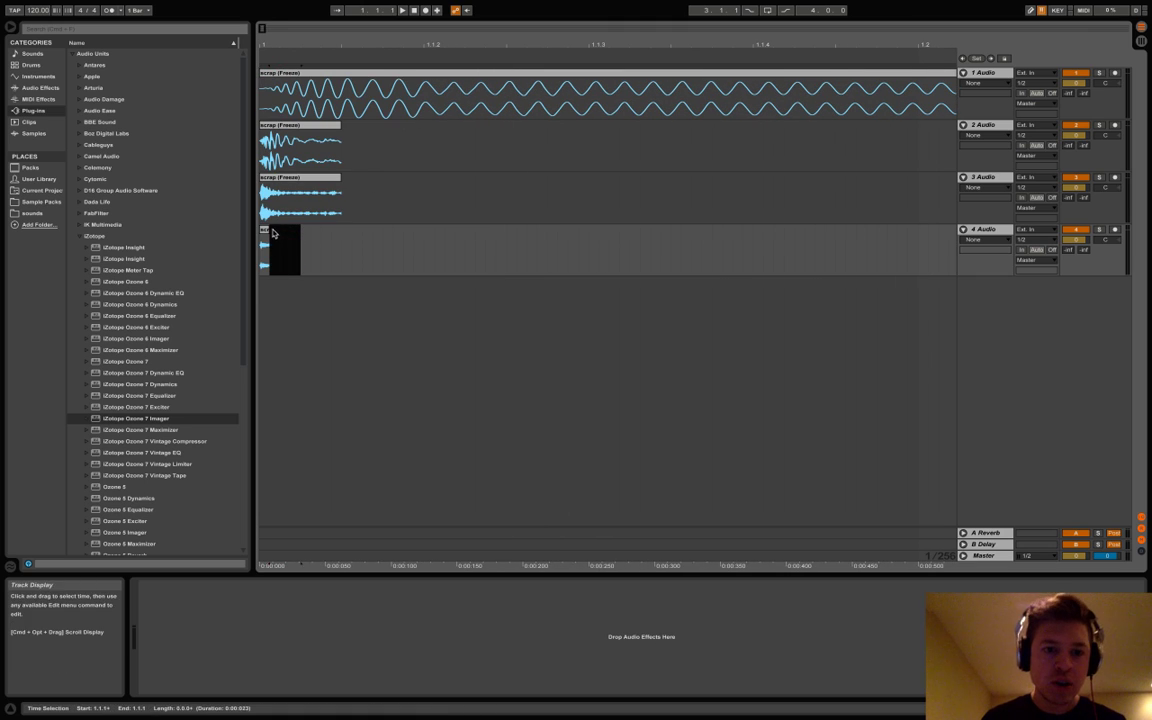
click(266, 231)
right_click(266, 231)
click(301, 293)
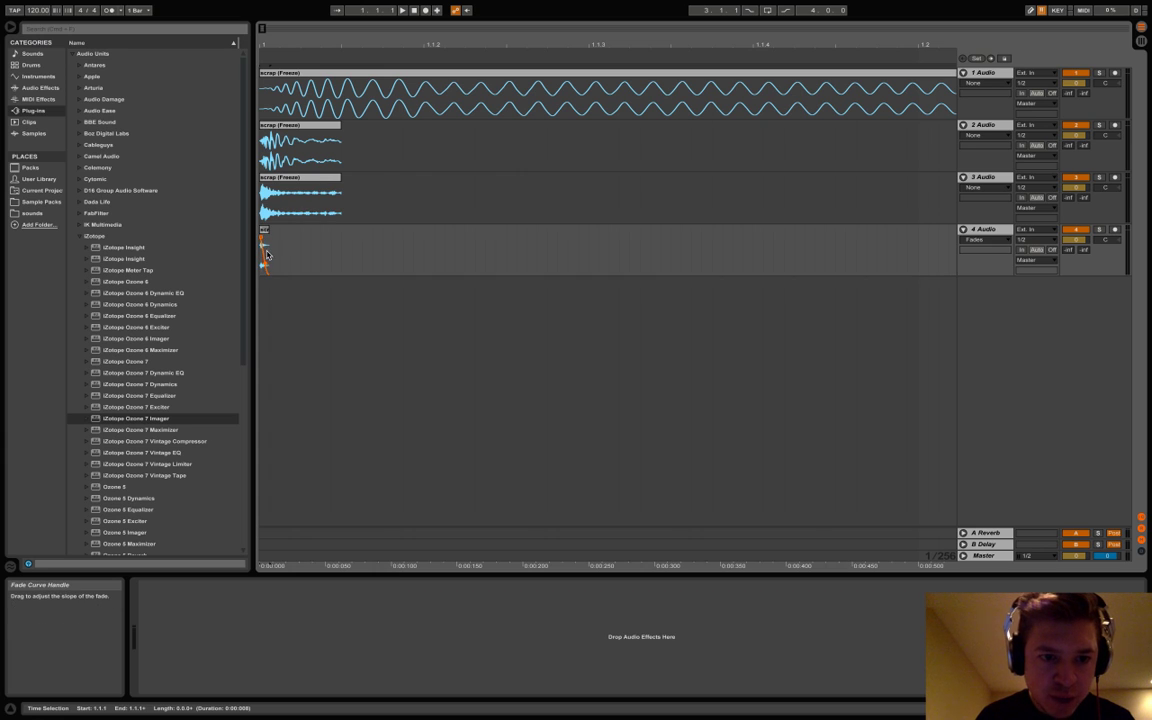
- Shorten the 3 Audio clip to about 0.008 s and show its fades to add a fade-out
click(269, 205)
key(super+e)
click(280, 180)
key(Delete)
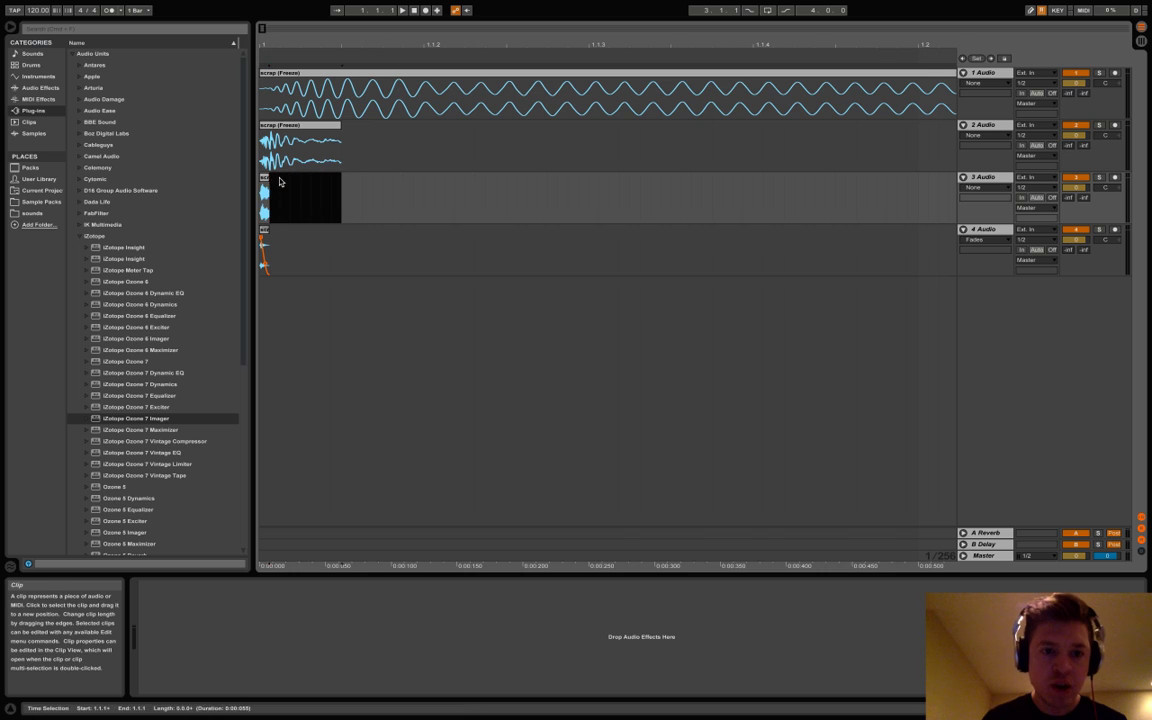
click(265, 177)
right_click(265, 177)
click(289, 297)
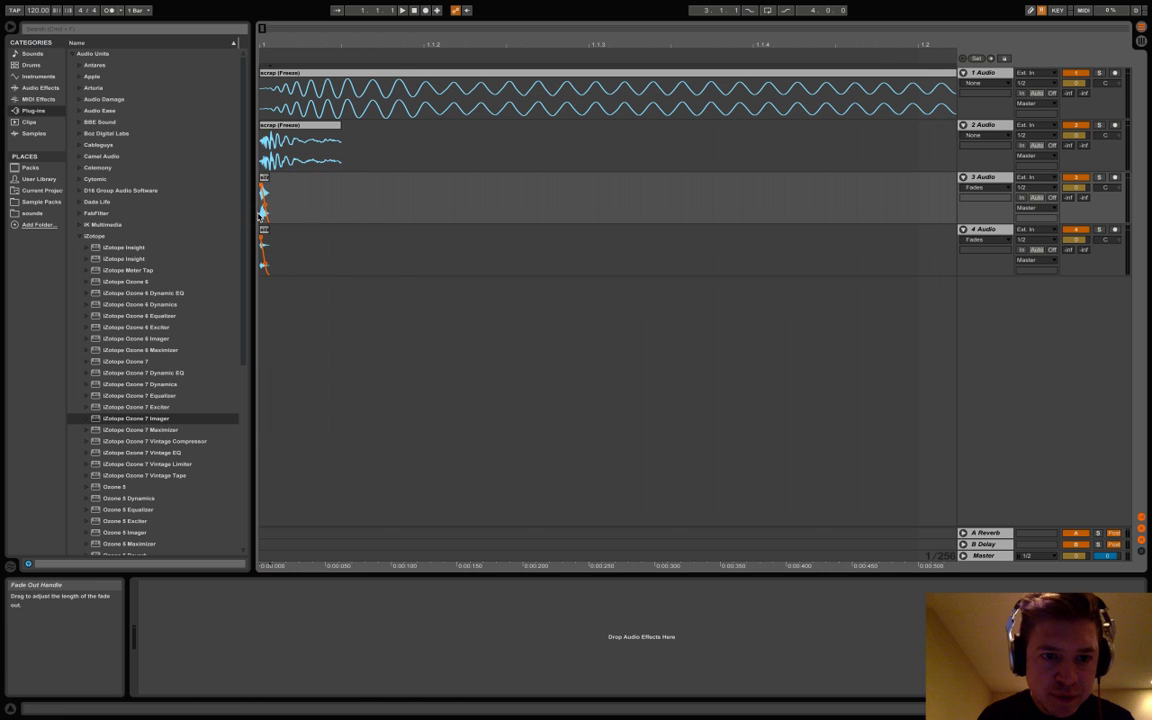
- Shorten the 2 Audio clip to about 0.03 s and fade out its end over about 0.01 s
click(298, 145)
key(super+e)
click(311, 126)
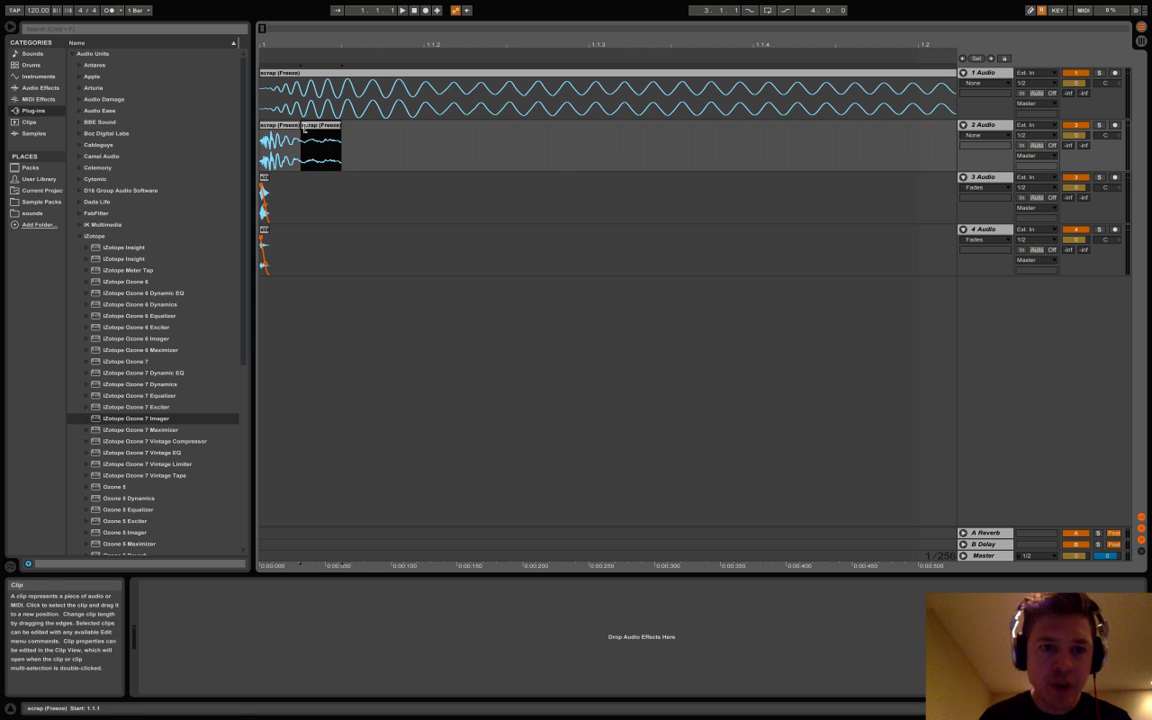
key(Delete)
click(292, 126)
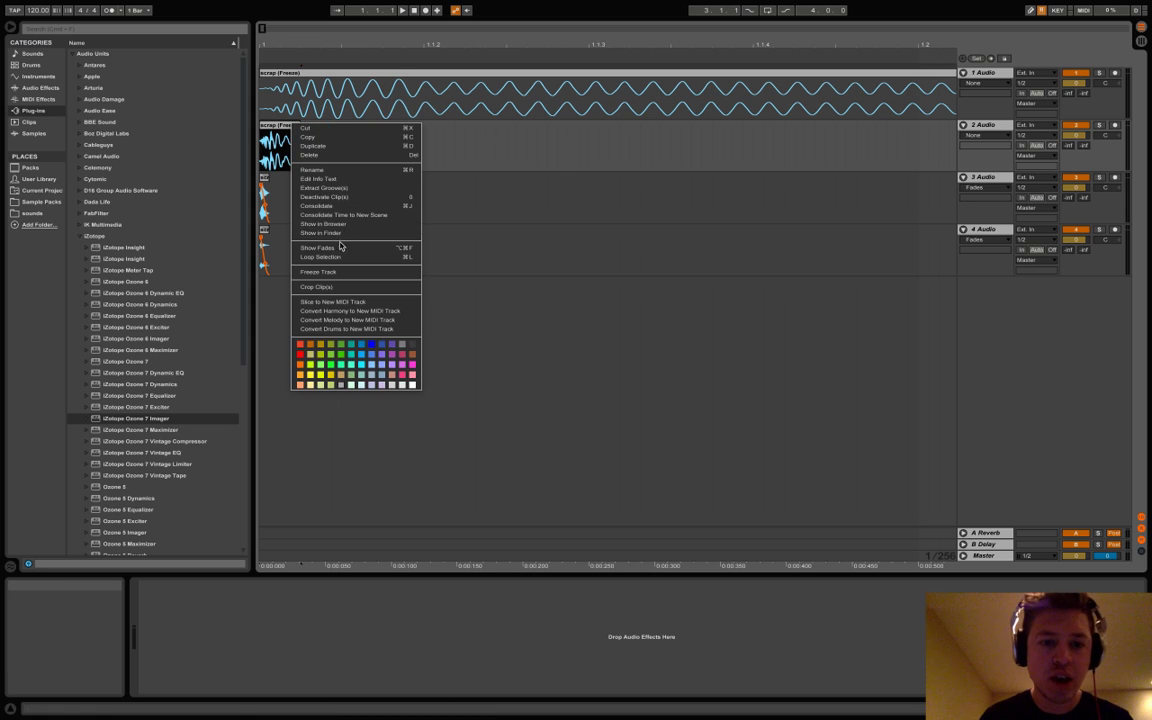
click(316, 154)
drag(296, 137, 284, 133)
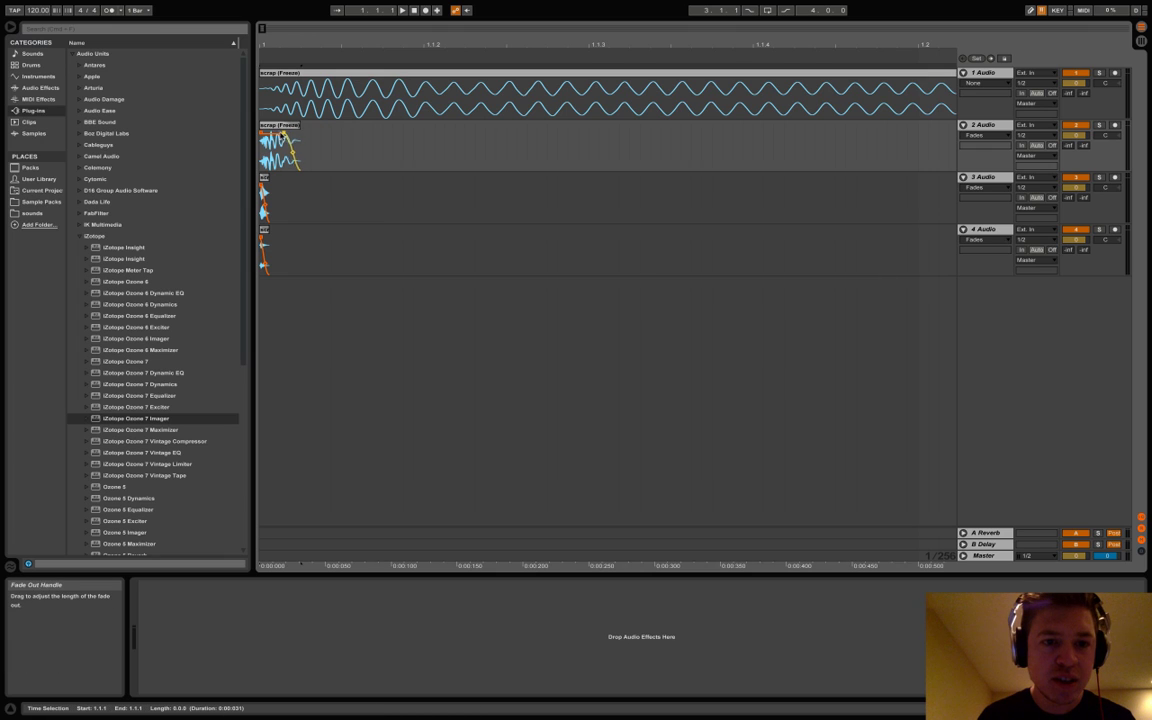
click(285, 135)
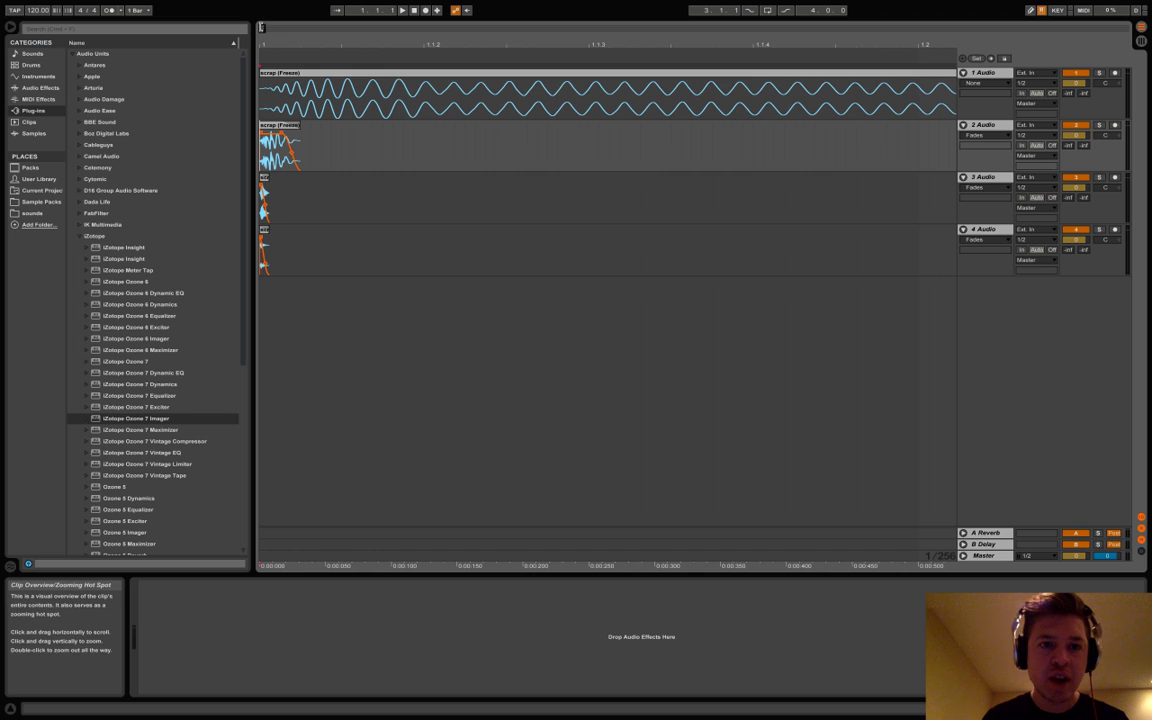
- Shorten the 1 Audio clip to about 0.69 s, remove its freeze tail, and fade out its last 0.1 s or so
drag(261, 27, 900, 80)
click(900, 80)
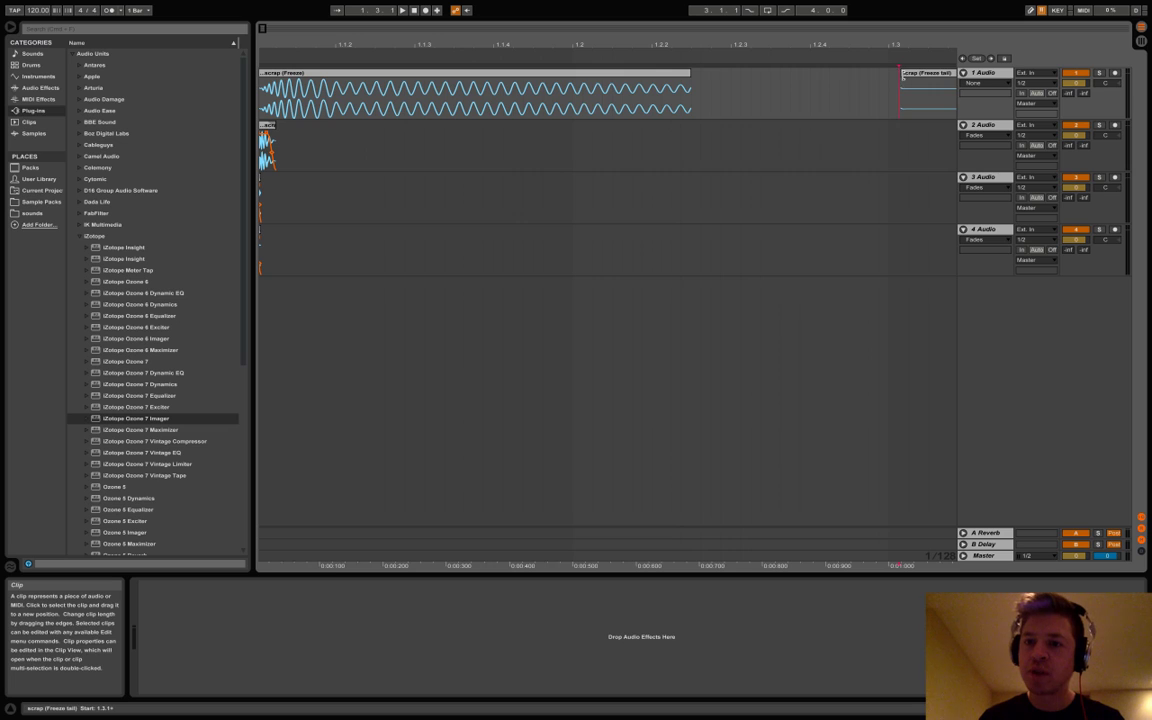
click(650, 78)
click(648, 78)
right_click(649, 76)
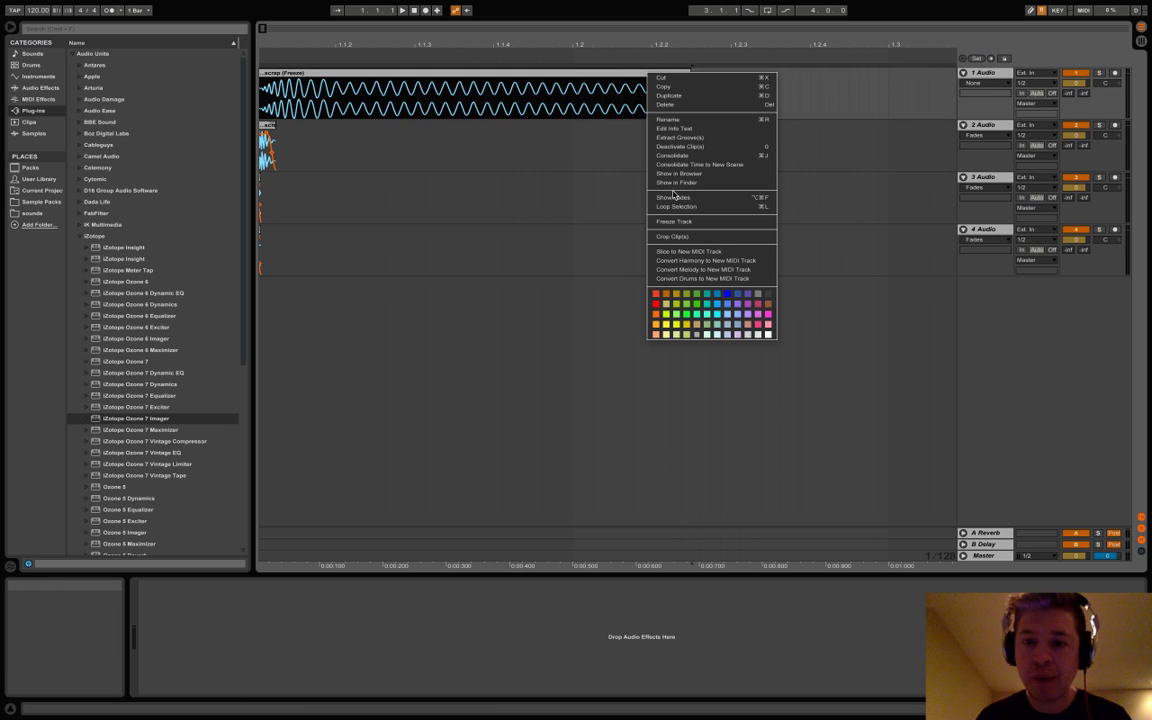
click(674, 200)
drag(690, 86, 624, 84)
- Play all four trimmed tracks together from the start to hear the combined sound
click(266, 106)
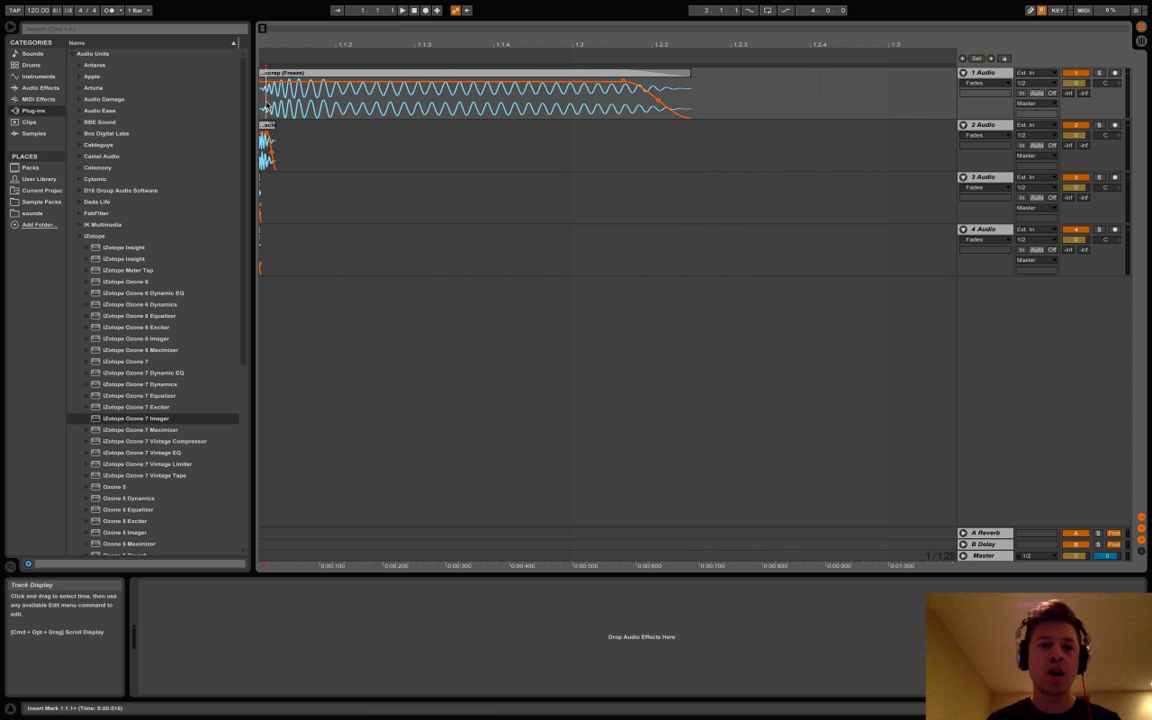
key(space)
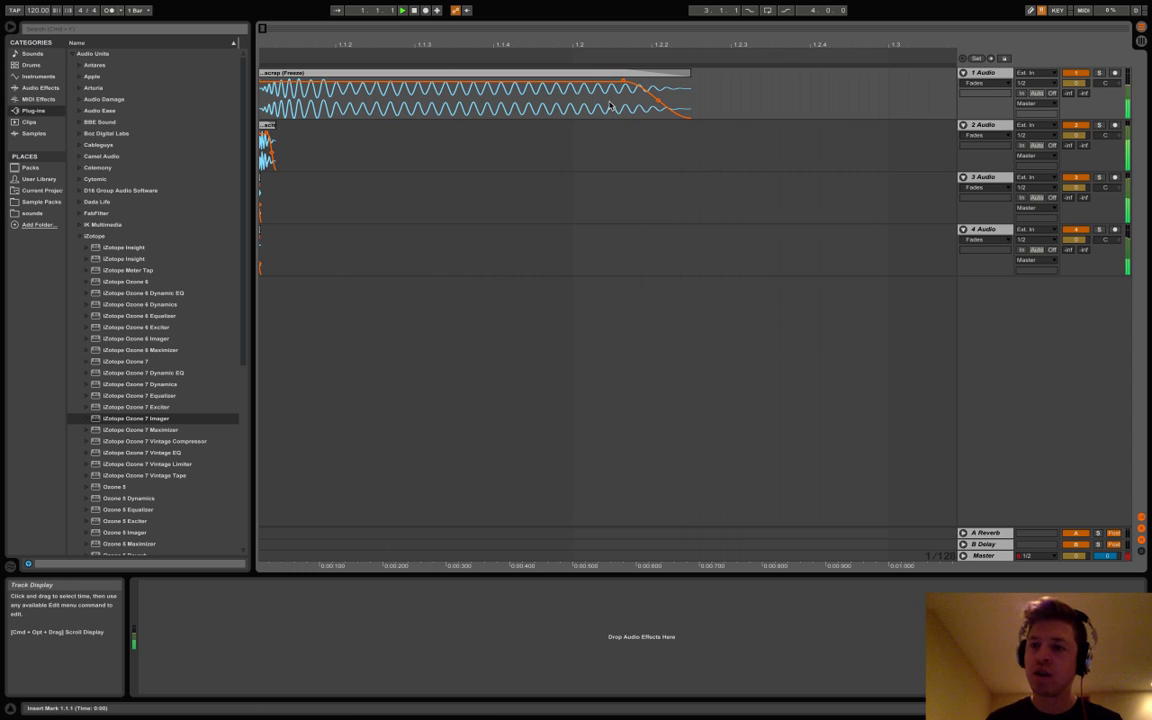
key(space)
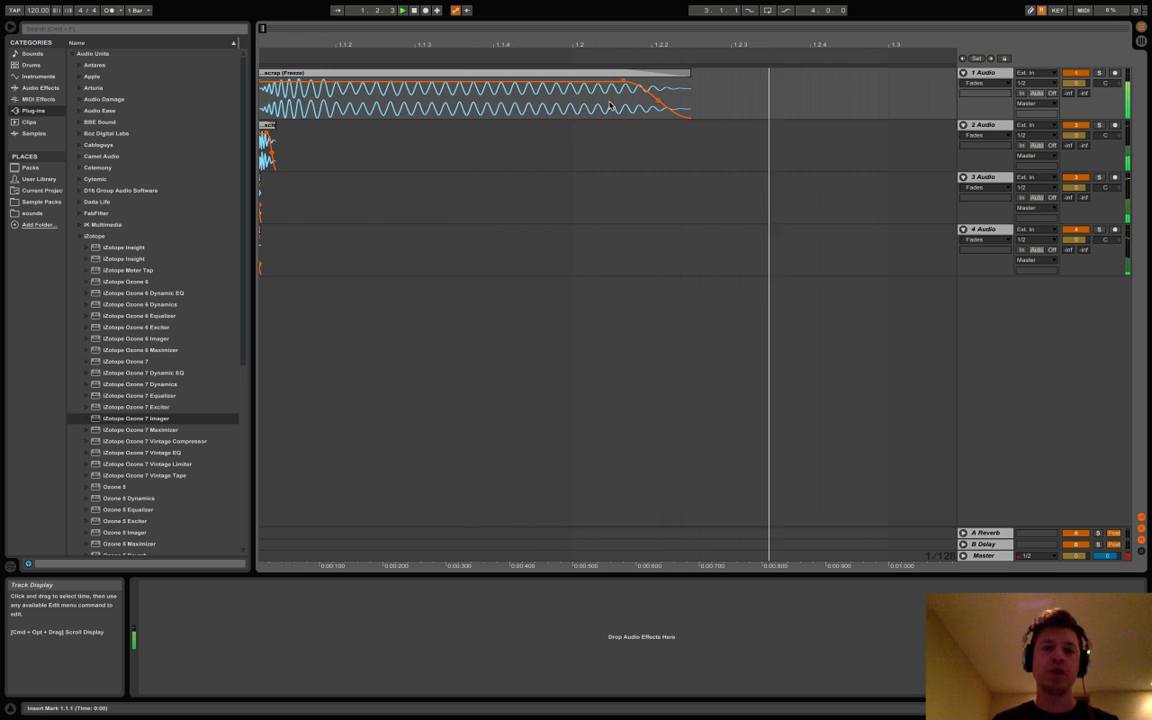
- Replay the four trimmed tracks from the start several times to judge the combined hit
key(space)
key(space)
key(space)
key(space)
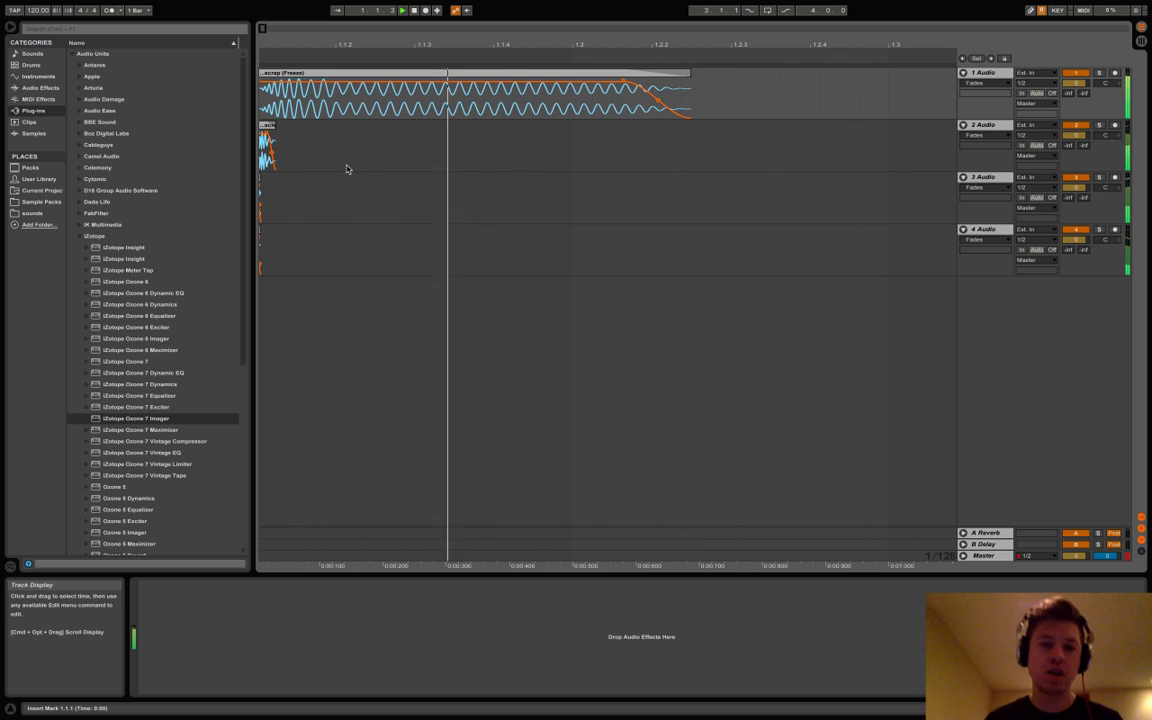
key(space)
- Undo the previous 2 Audio trim, recut the clip to about 0.045 s, remove its tail, and fade out the last 0.025 s or so
key(super+z)
key(super+z)
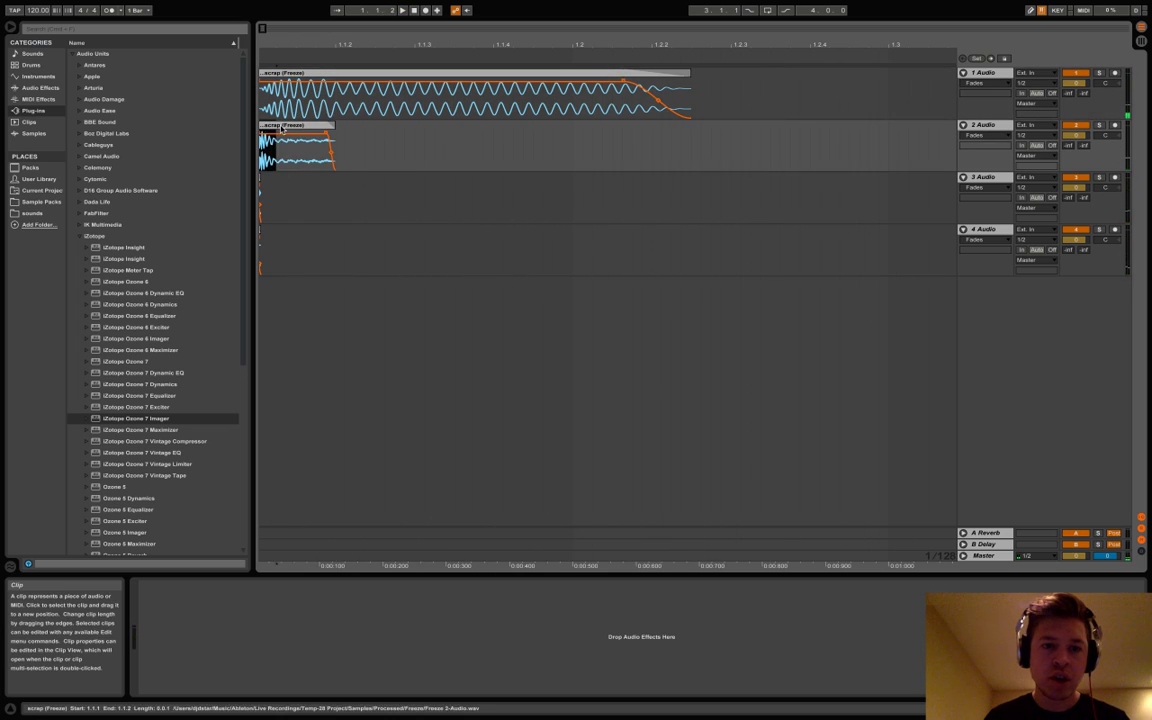
click(286, 153)
key(super+e)
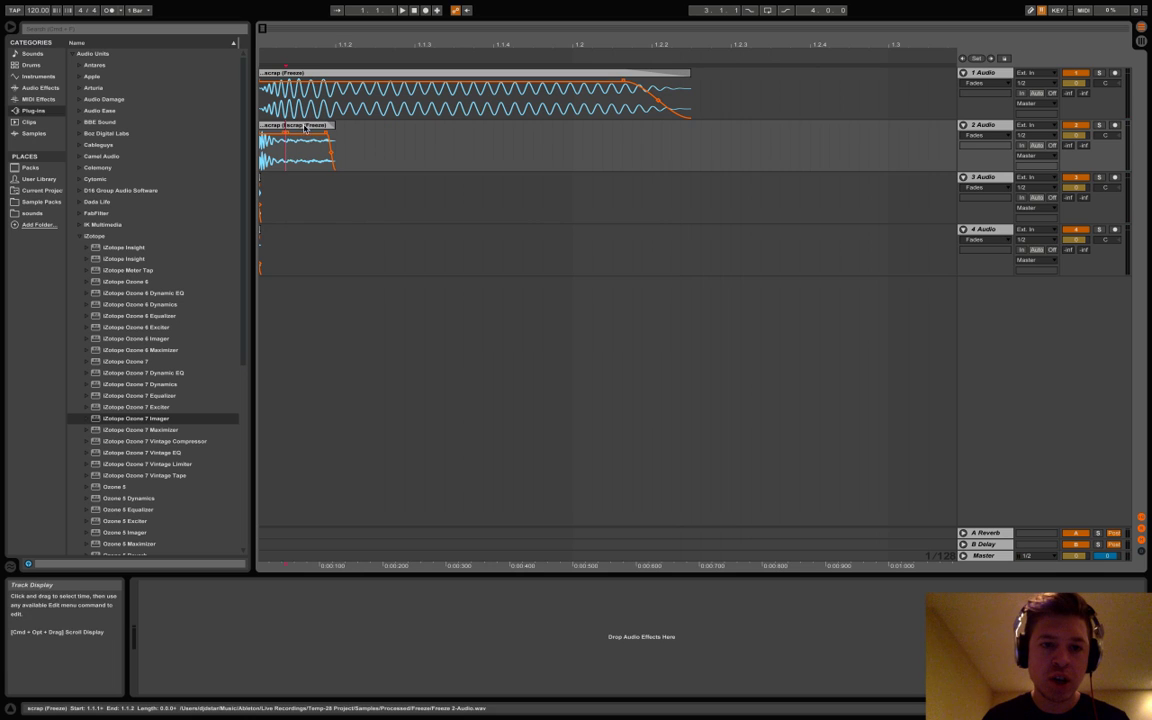
click(303, 126)
key(Delete)
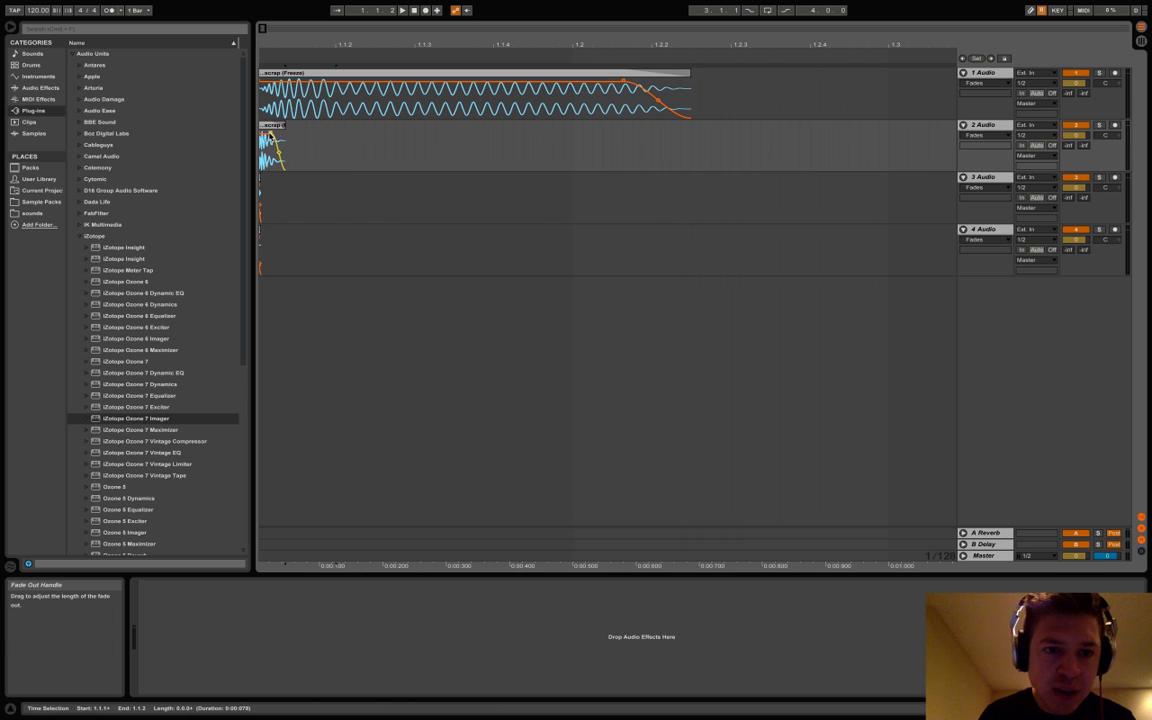
- Play all tracks from the start of the arrangement to check the recut 2 Audio clip
click(262, 150)
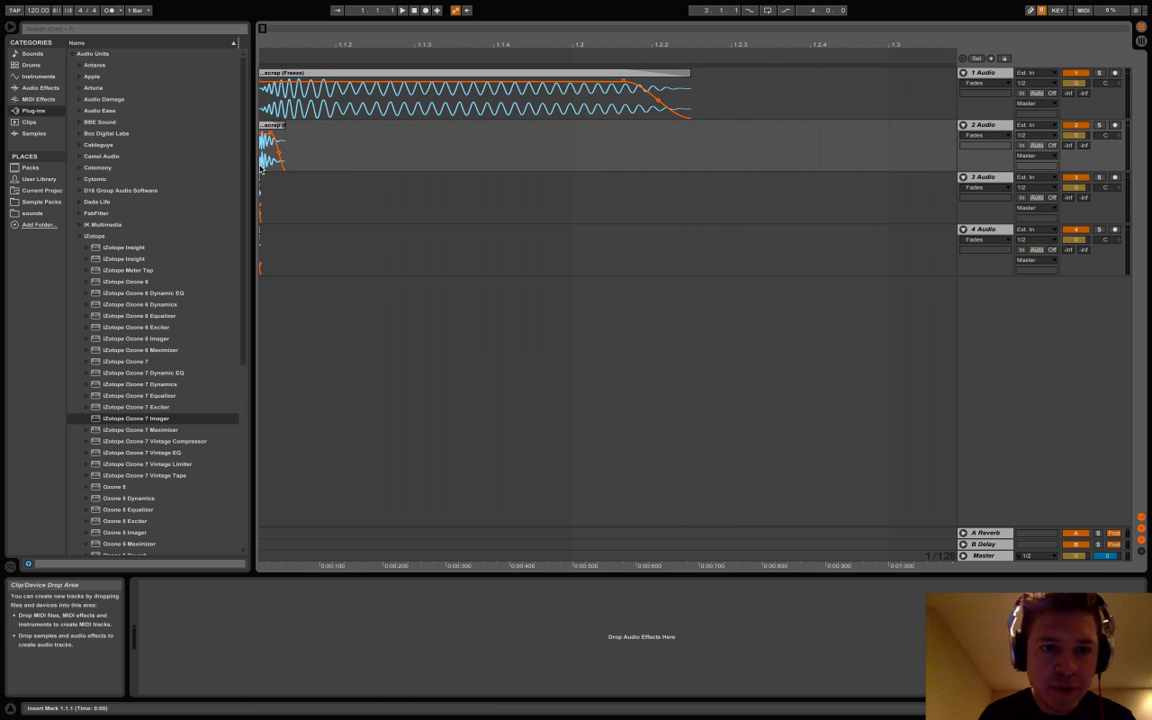
click(264, 92)
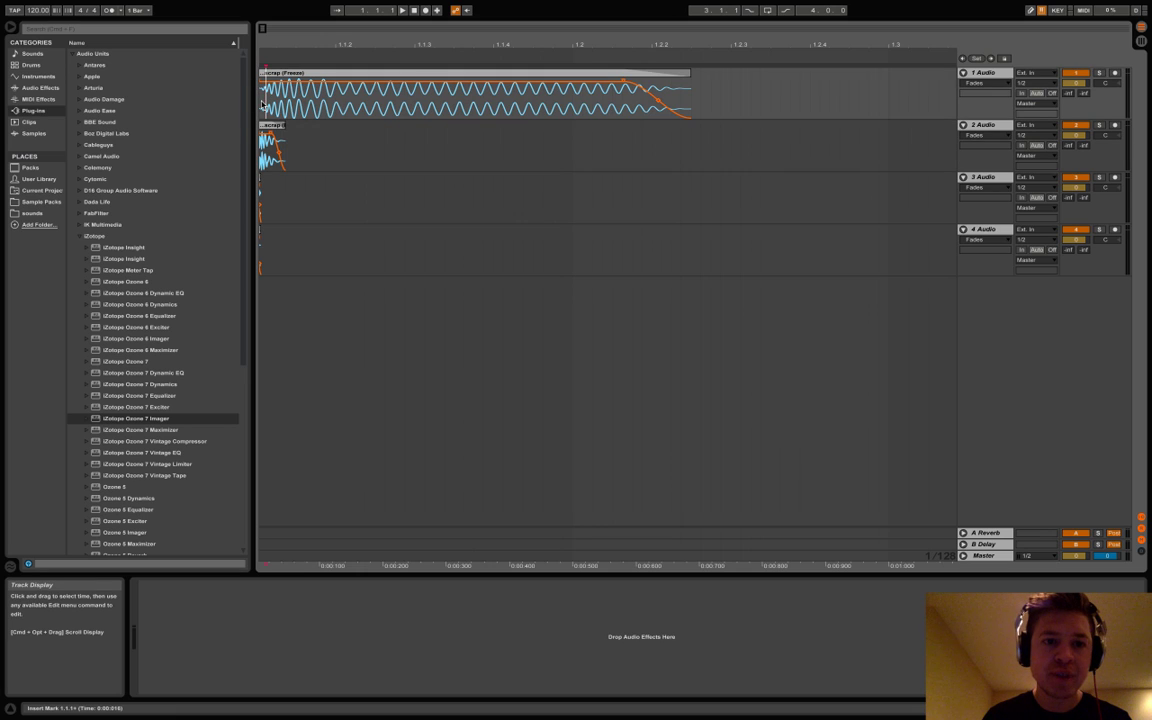
click(263, 104)
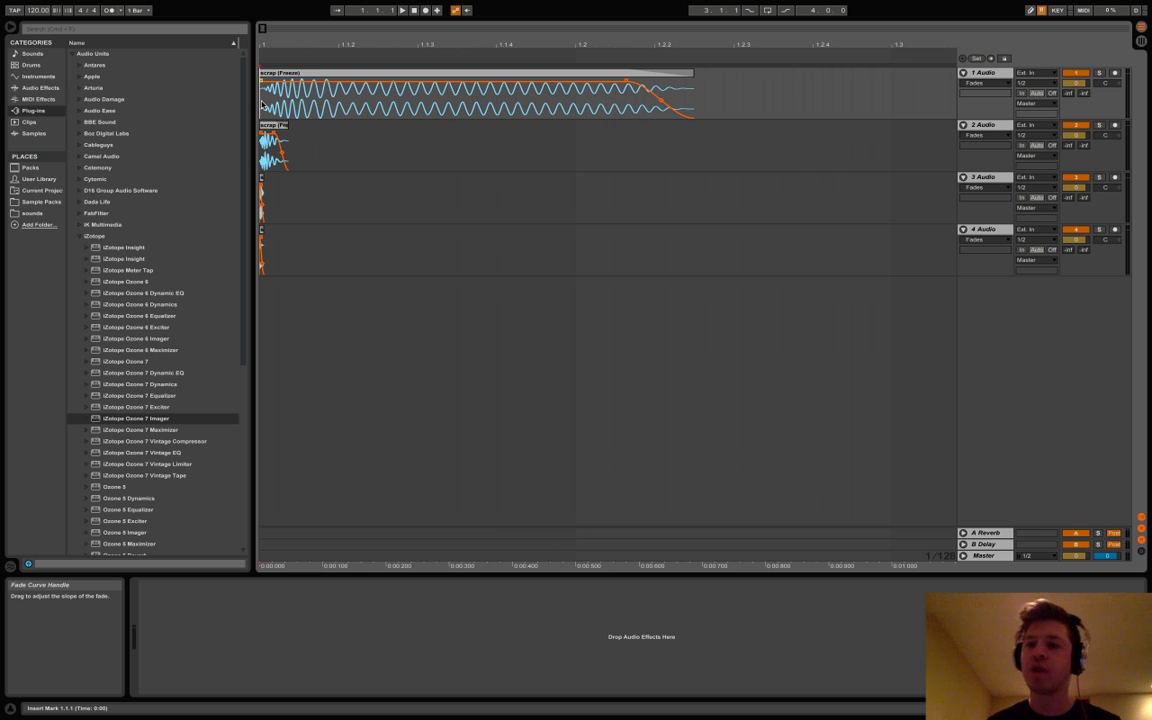
key(space)
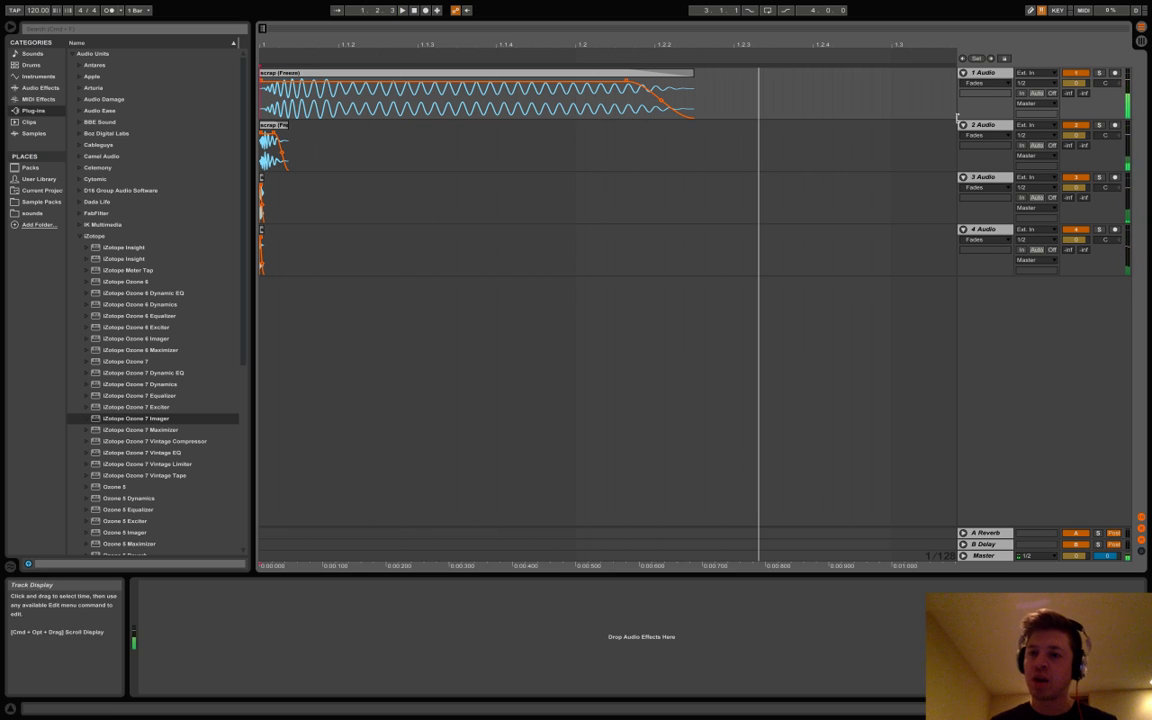
- Lower the volume of all four audio tracks together to -6.0 dB
click(988, 74)
key(super+a)
drag(1073, 84, 1073, 93)
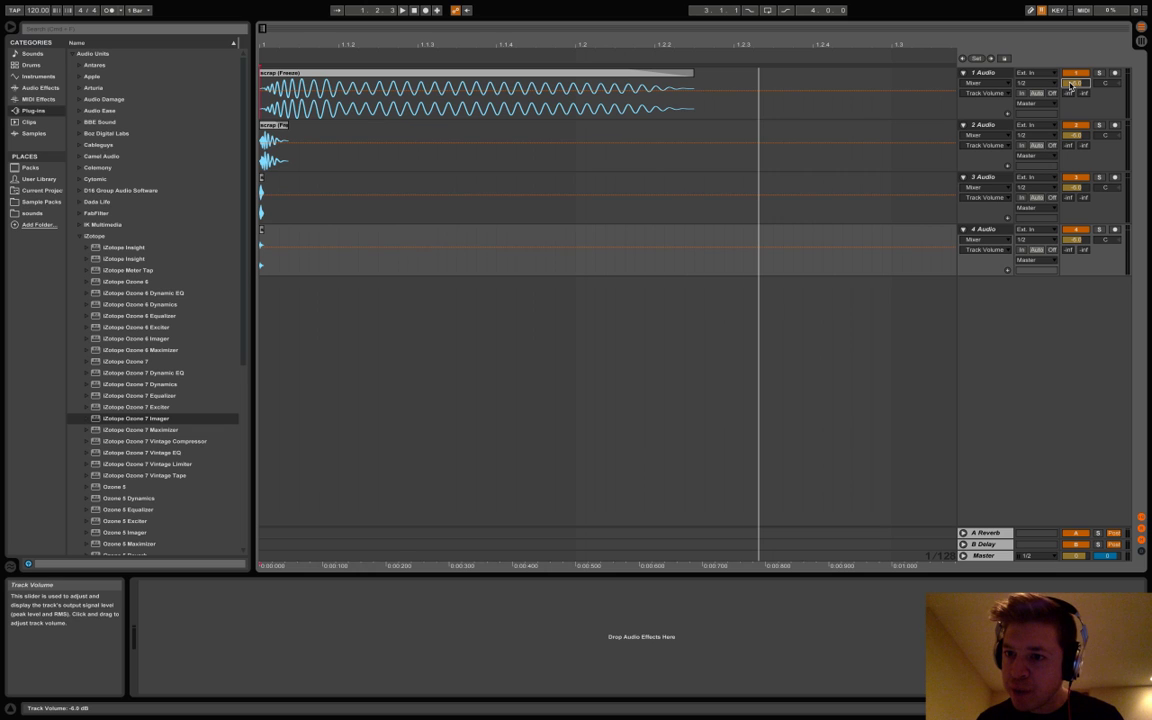
- Export the Master as a 44100 Hz, 16-bit WAV named KICK_KP_BOSS in the Bounces folder
key(super+shift+r)
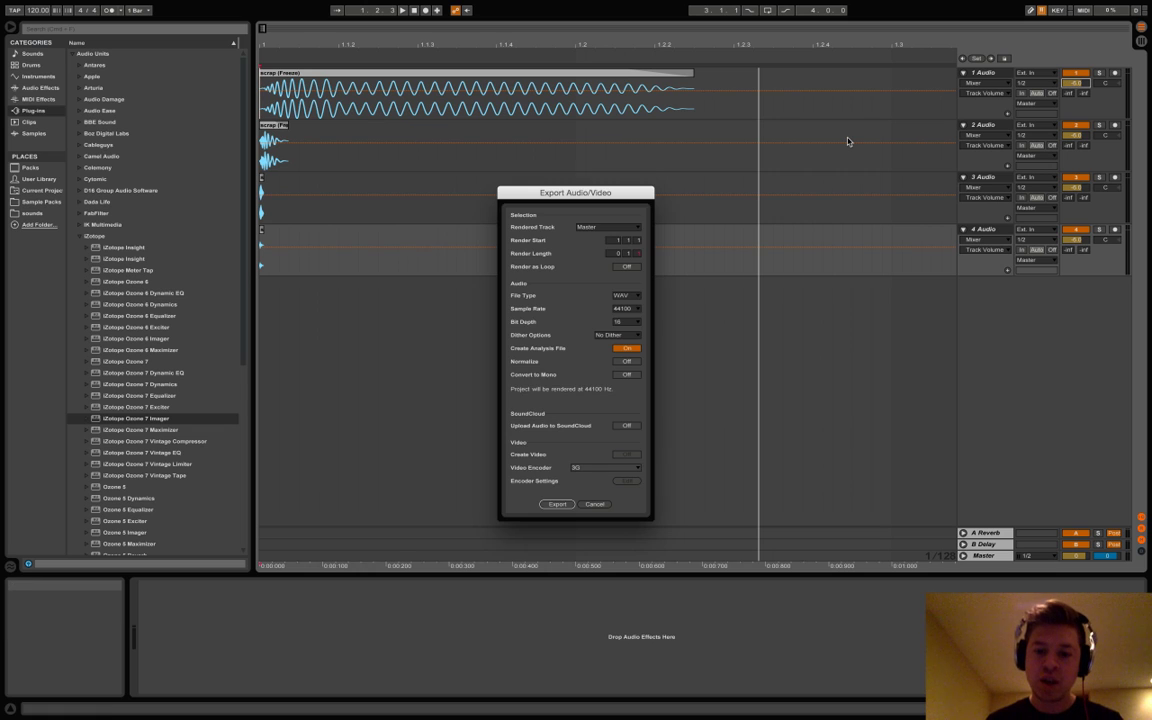
key(Return)
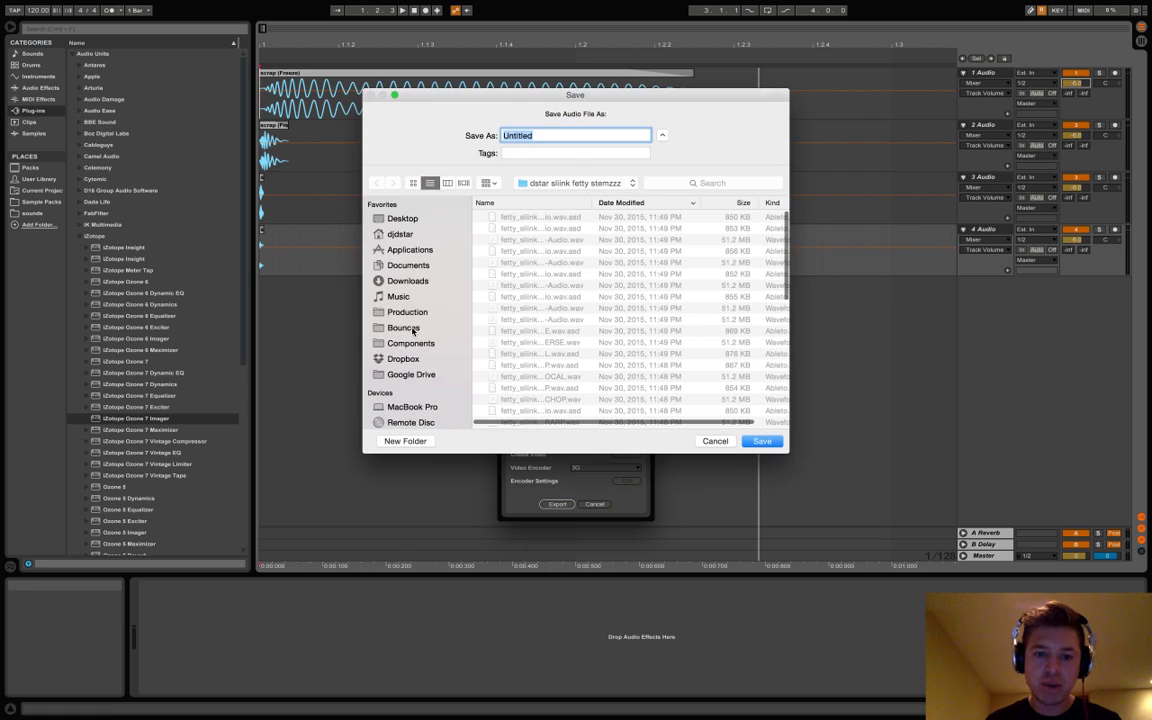
click(405, 328)
text(KICK_KP_B)
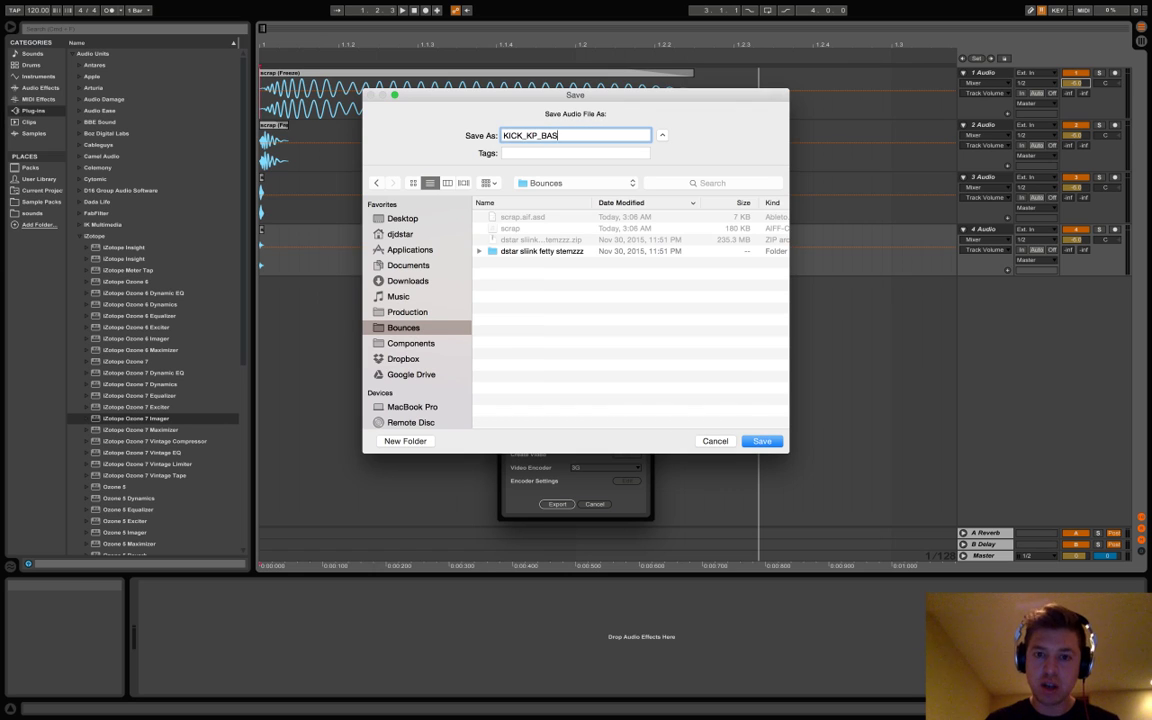
key(Return)
- Switch to Finder and open KICK_KP_BOSS.wav from the Bounces folder in Sound Studio
key(super+Tab)
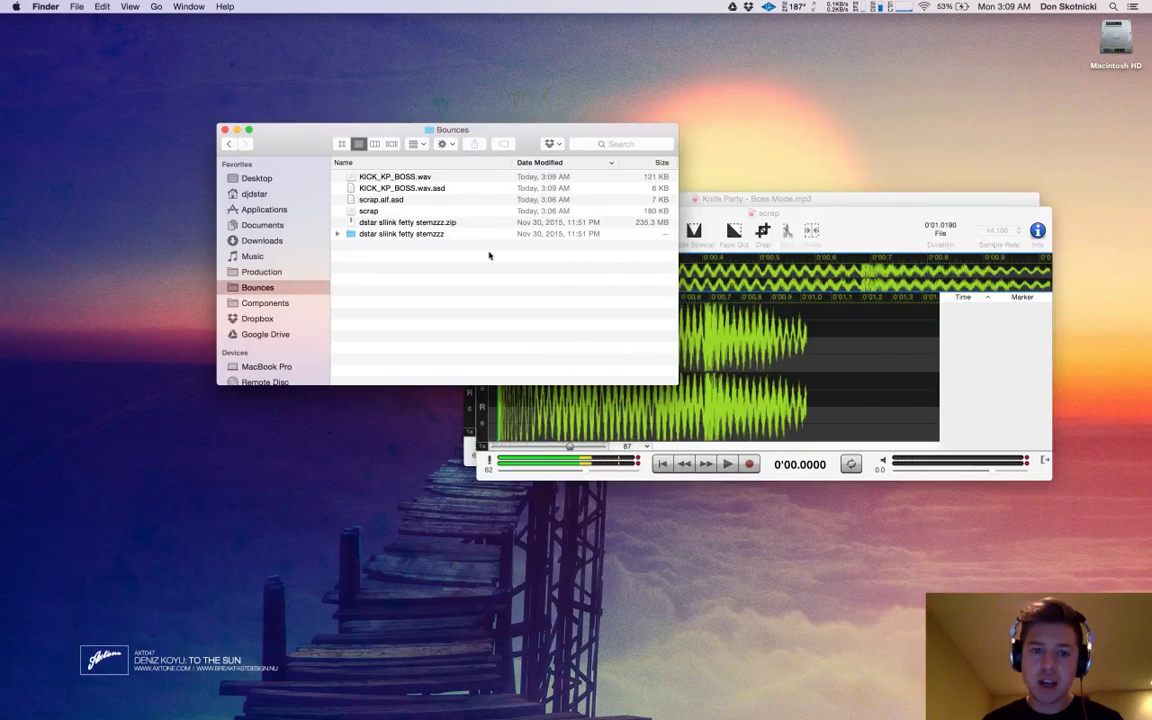
click(396, 178)
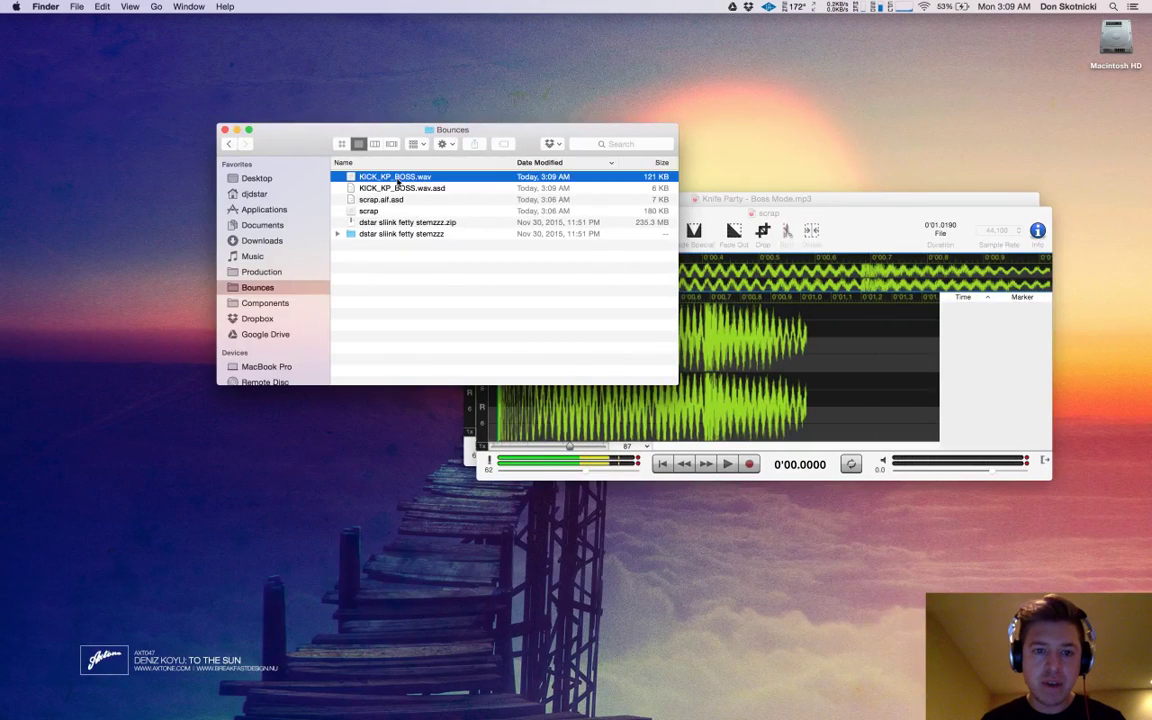
right_click(397, 180)
mouse_move(430, 195)
click(620, 278)
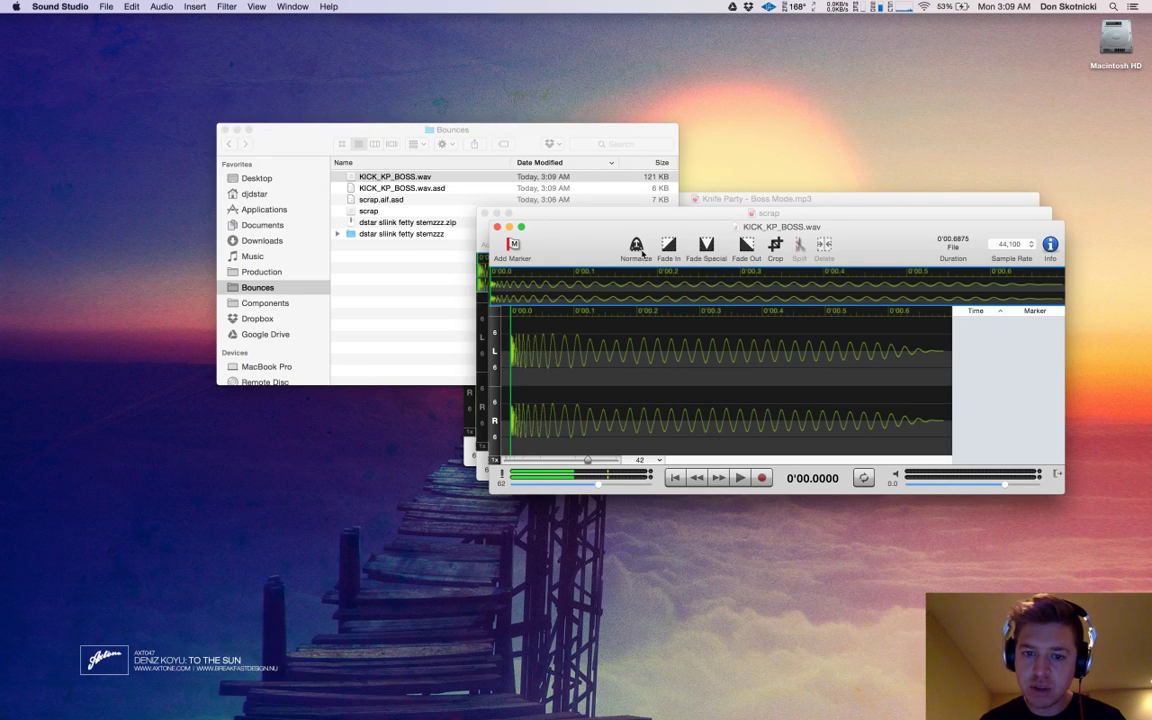
- Mix KICK_KP_BOSS.wav down to mono and normalize the entire file
click(195, 6)
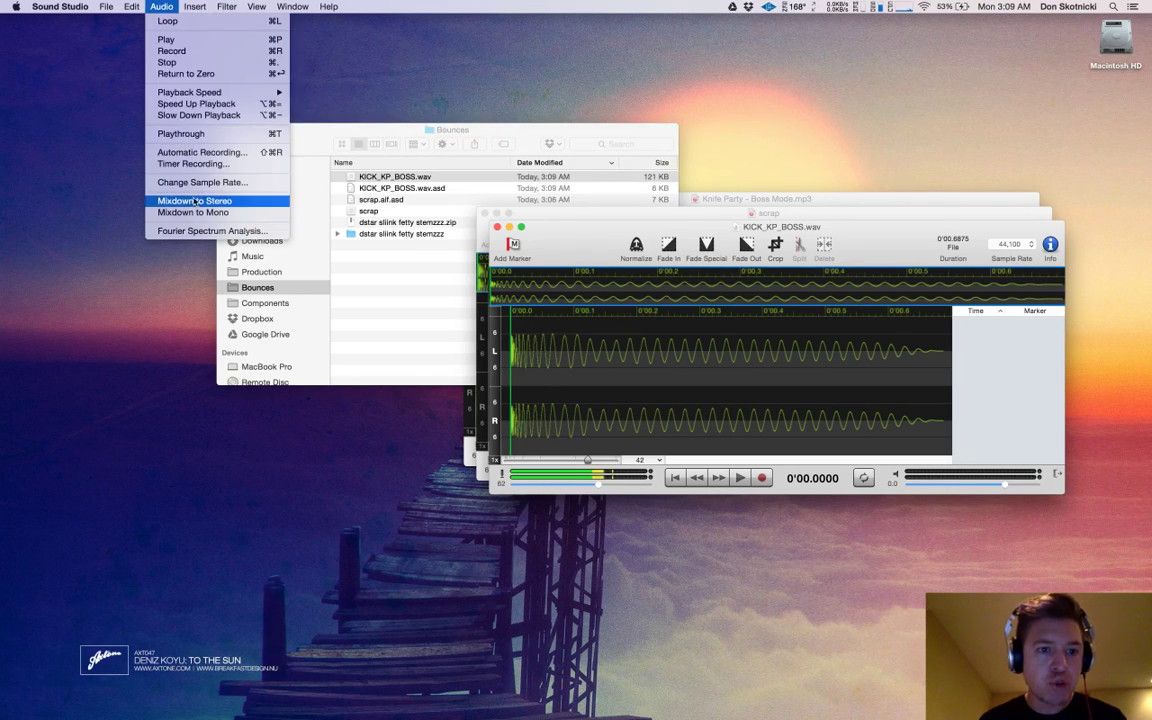
click(217, 212)
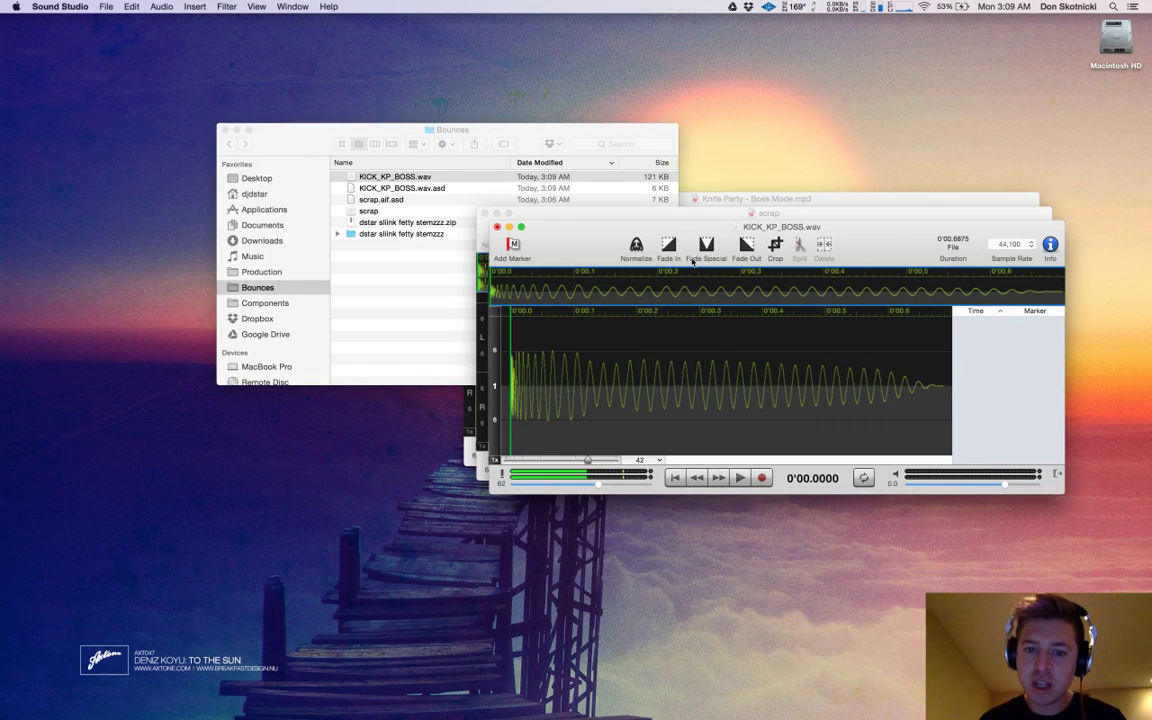
key(super+a)
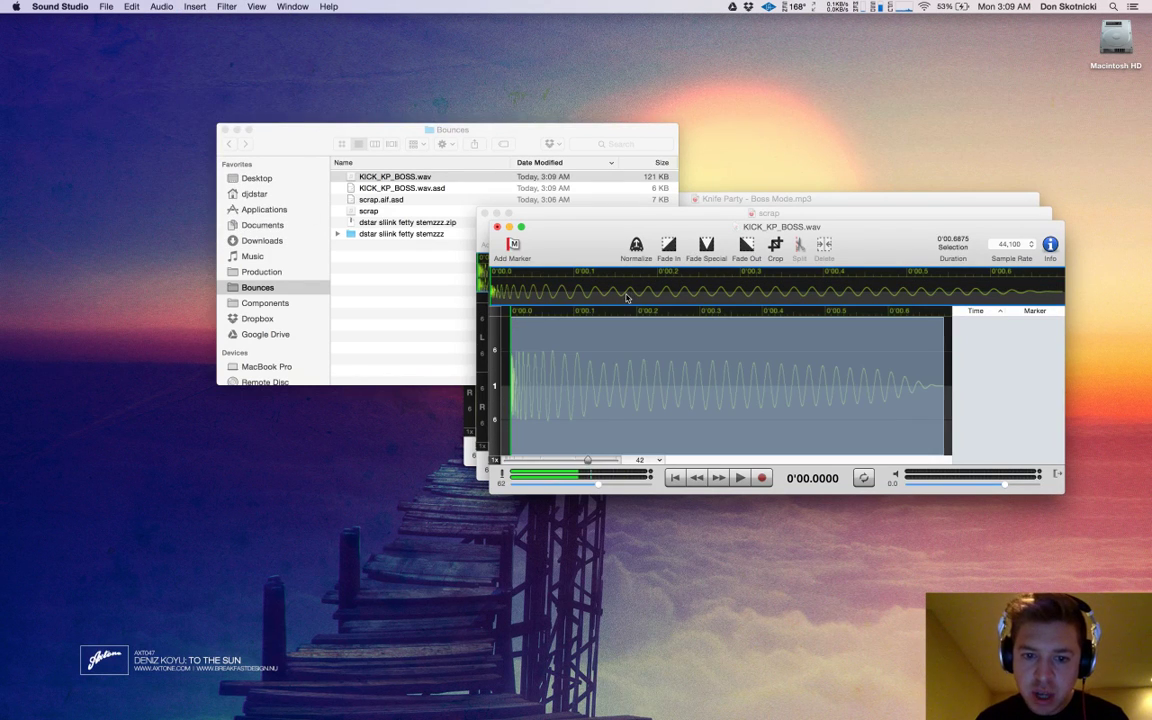
click(650, 262)
key(Return)
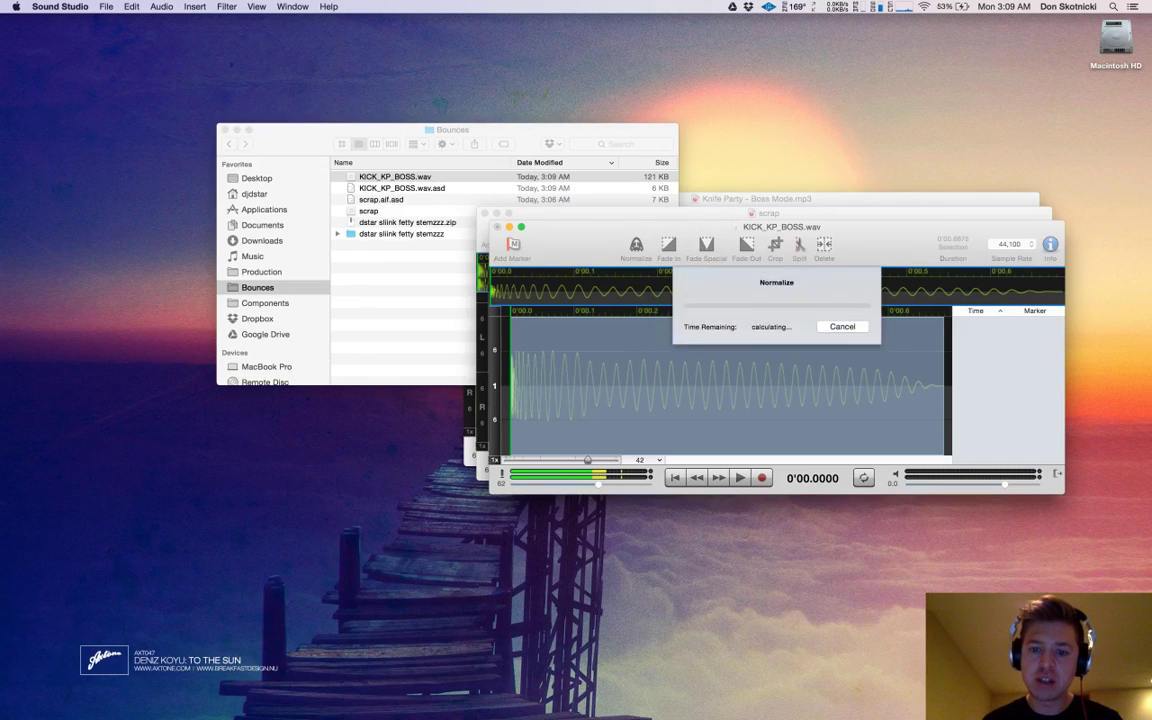
- Play back the normalized kick and save the file
key(space)
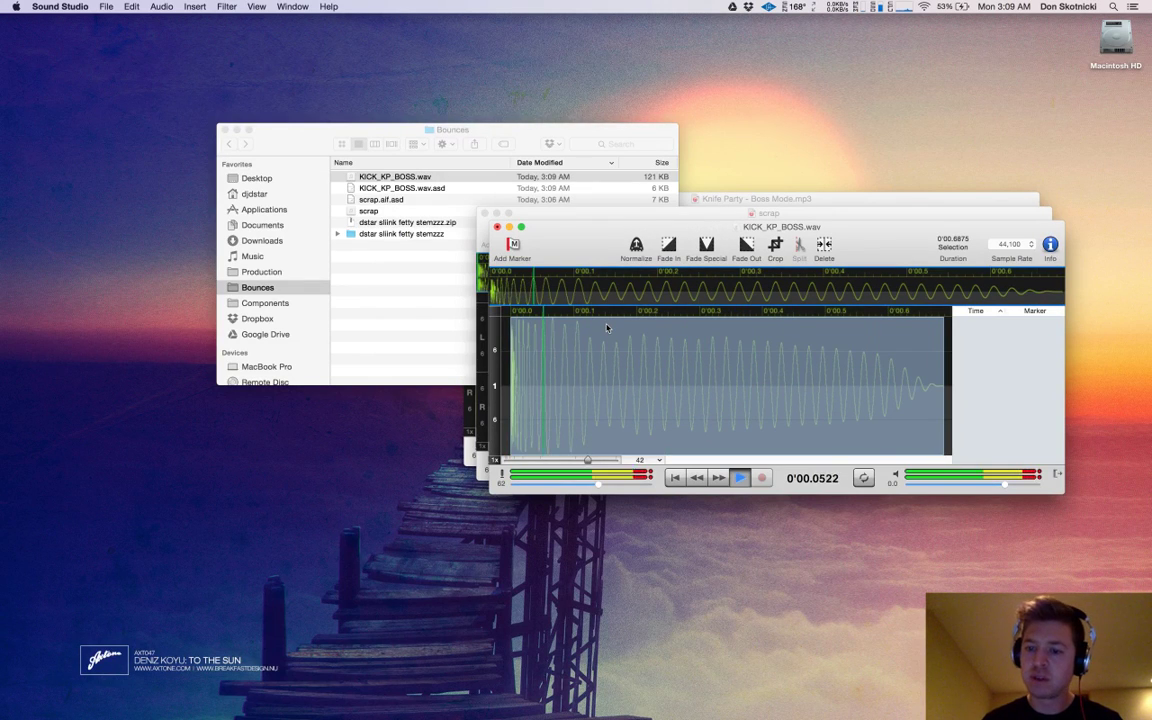
click(510, 388)
key(space)
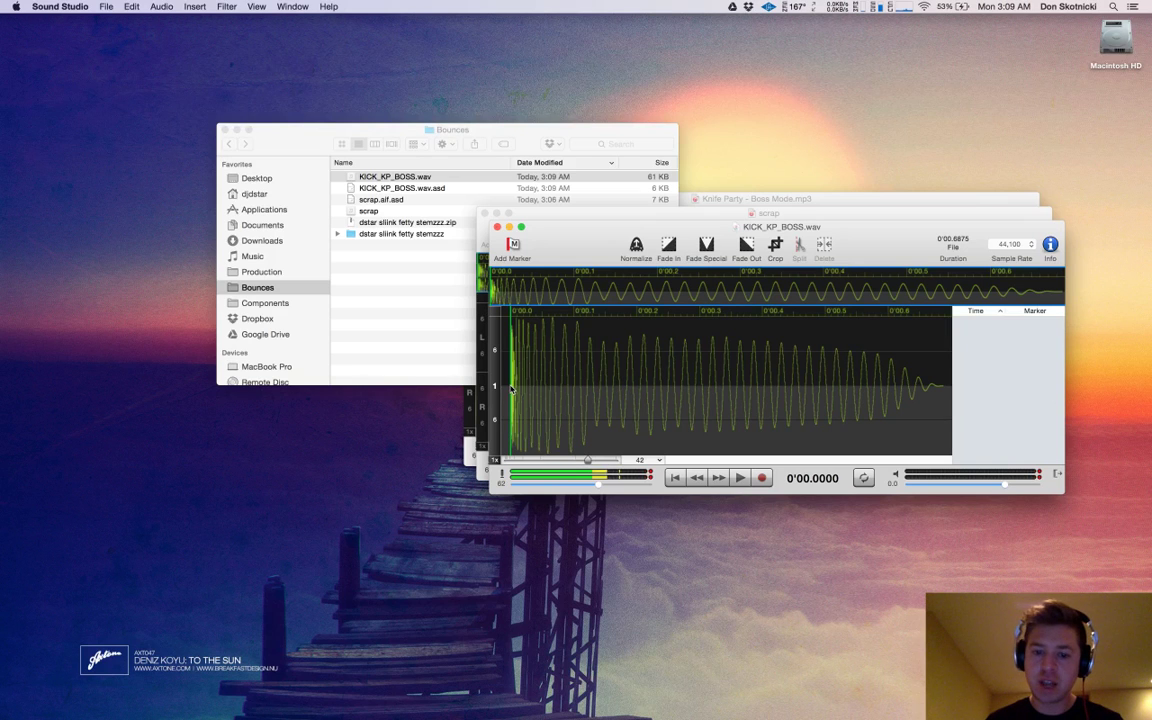
- Switch back to Ableton Live and add the Simpler instrument on a new track
key(super+Tab)
click(40, 88)
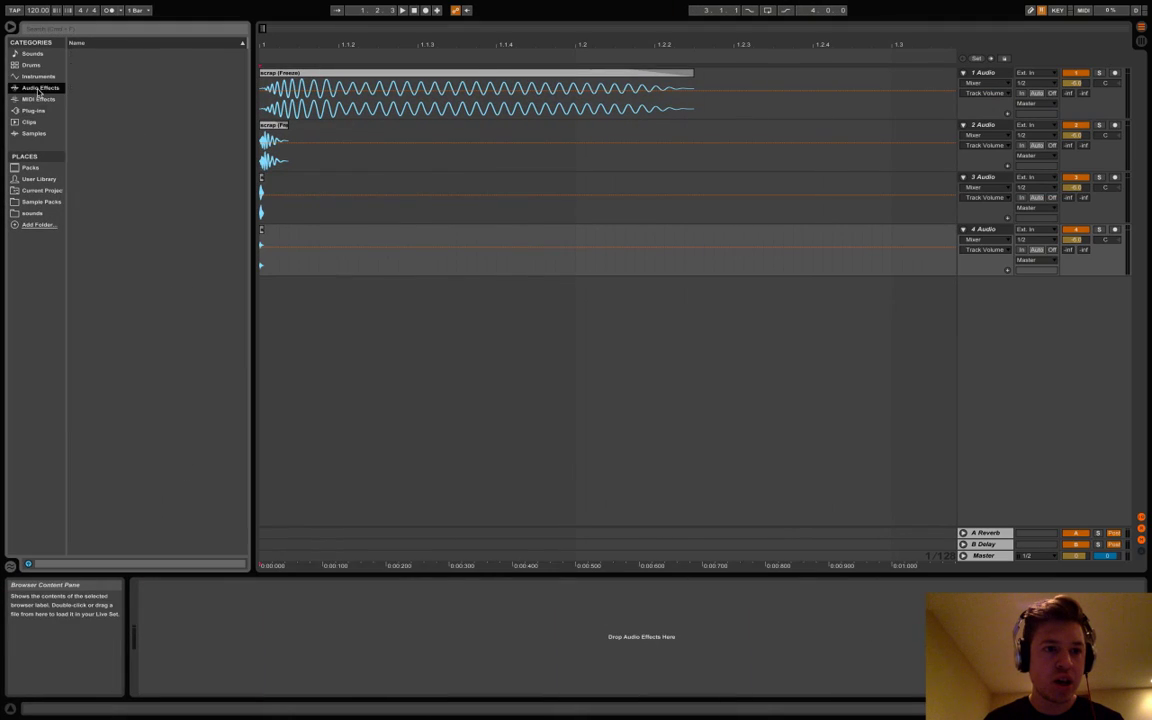
click(40, 76)
double_click(98, 99)
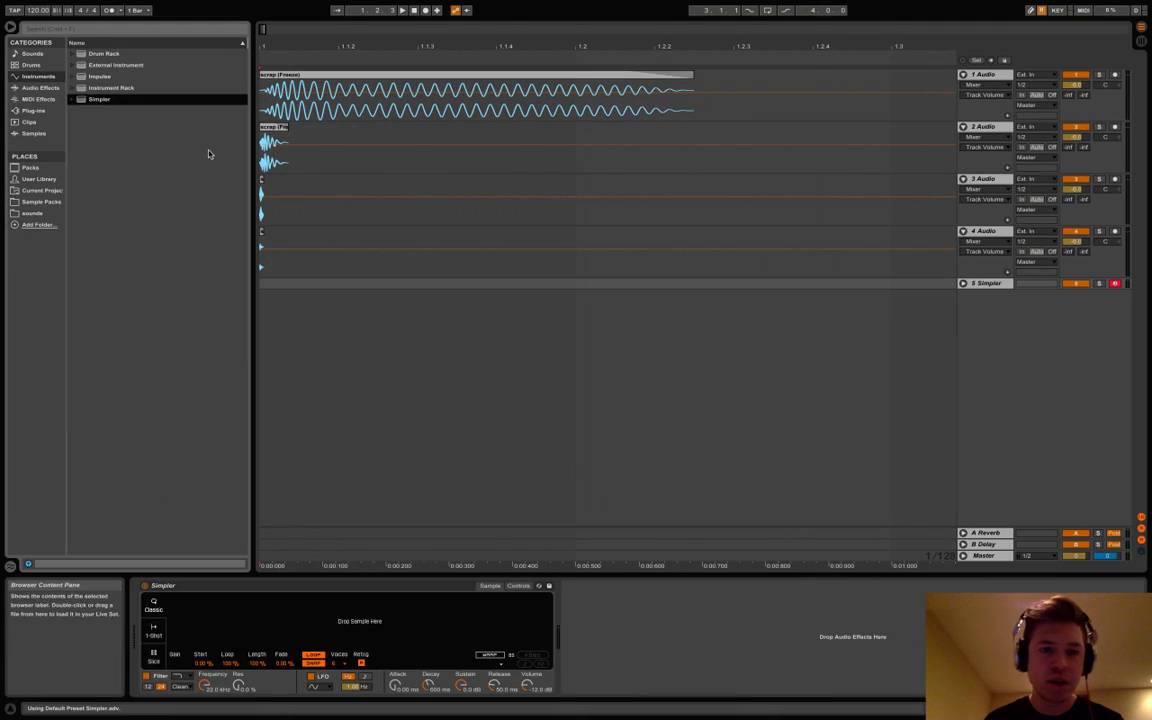
- Bring KICK_KP_BOSS.wav from the Finder's Bounces folder into Simpler's sample area in Live
key(super+Tab)
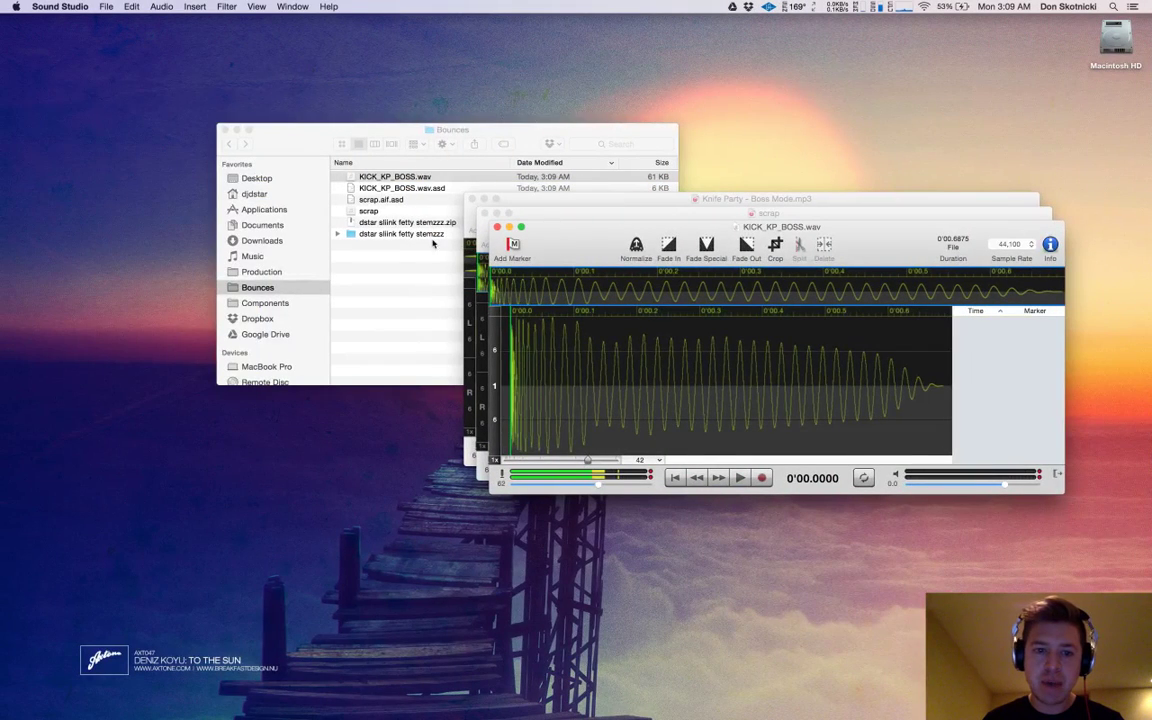
key(super+Tab)
drag(352, 178, 296, 612)
- Audition the kick in Simpler with the computer MIDI keyboard, lowering its octave by one
key(a)
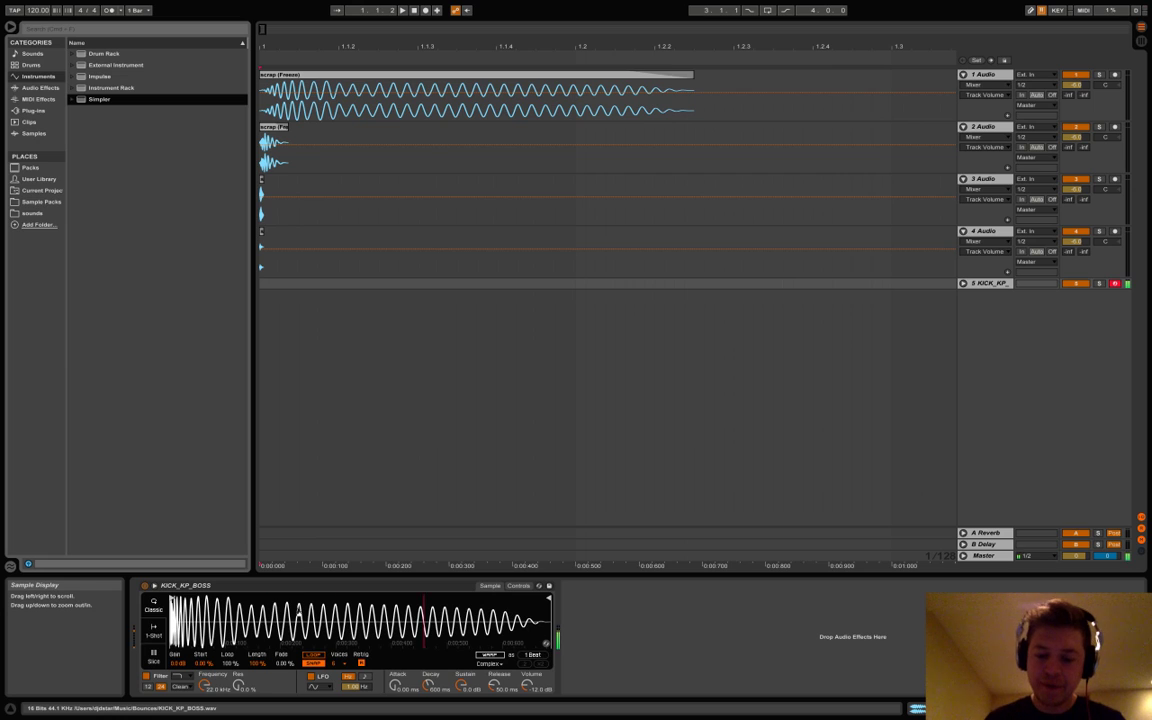
key(z)
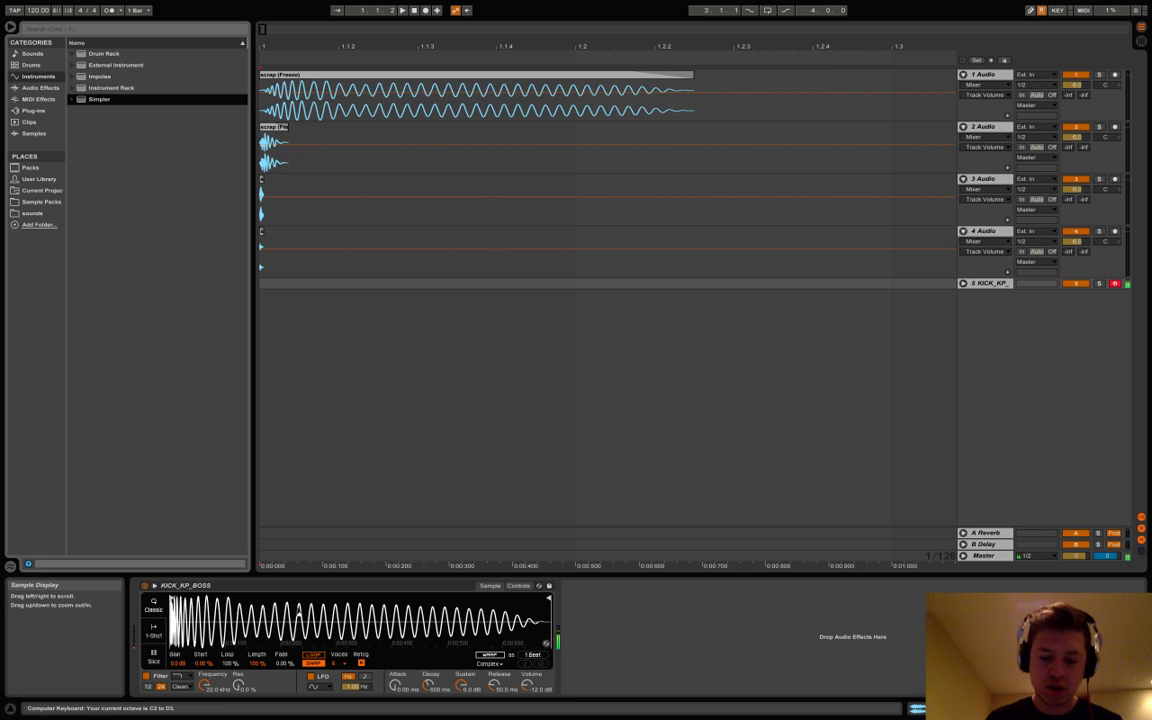
key(a)
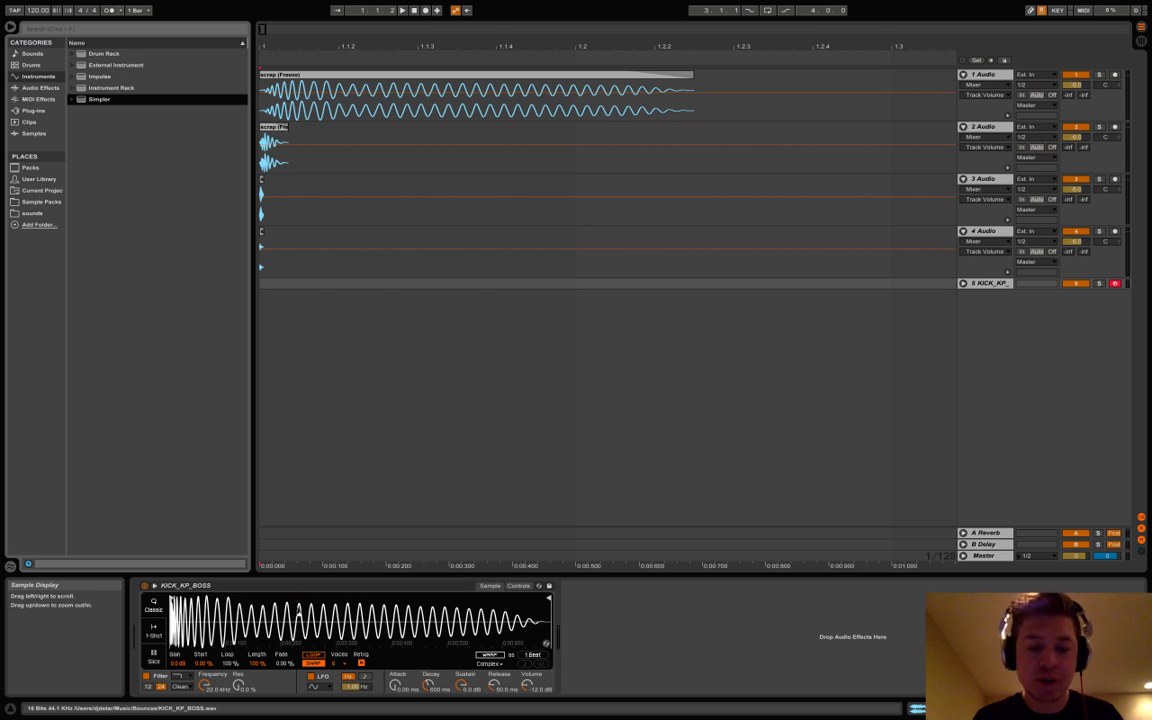
- Switch to Sound Studio
key(super+Tab)
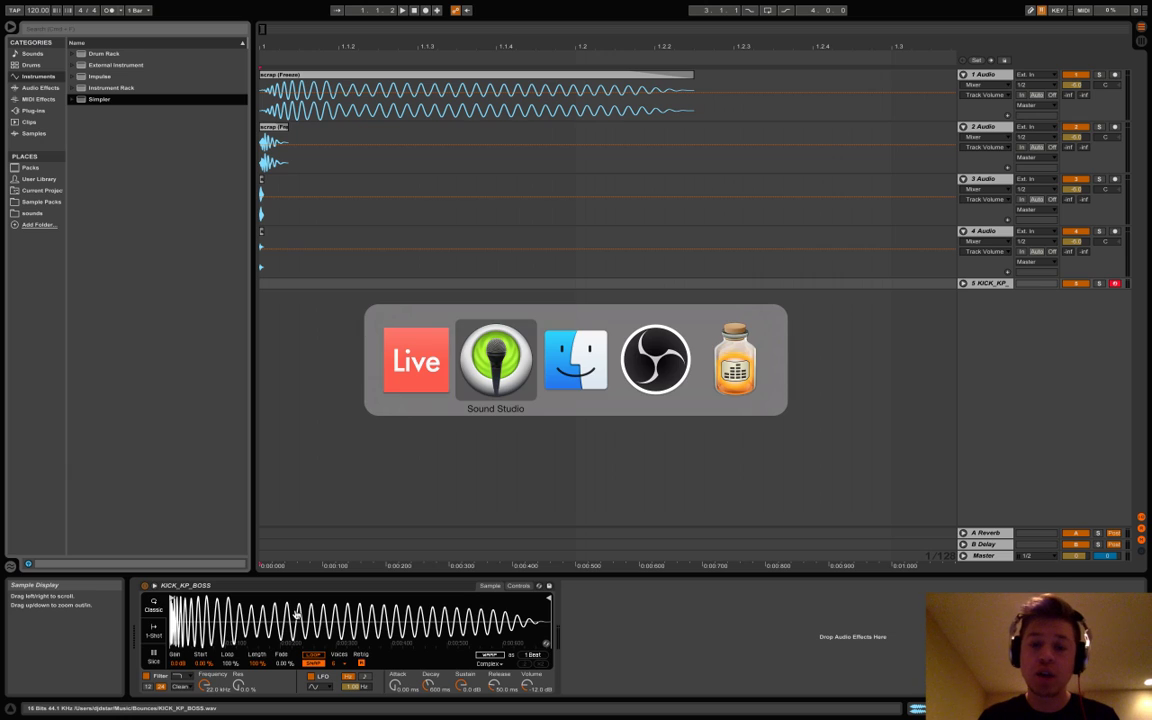